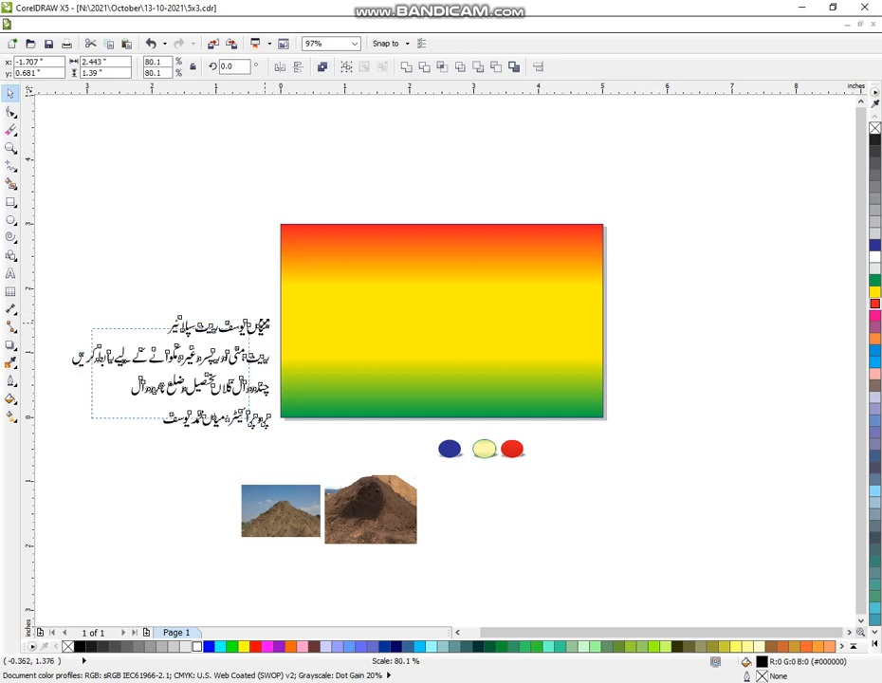
Step: Shrink the Urdu text block, and move and enlarge its first line across the banner's upper part, about 4.63 by 0.89 inches
{"action": "left_click_drag", "start_coordinate": [173, 375], "coordinate": [193, 337]}
{"action": "left_click", "coordinate": [11, 147]}
{"action": "left_click_drag", "start_coordinate": [40, 144], "coordinate": [656, 563]}
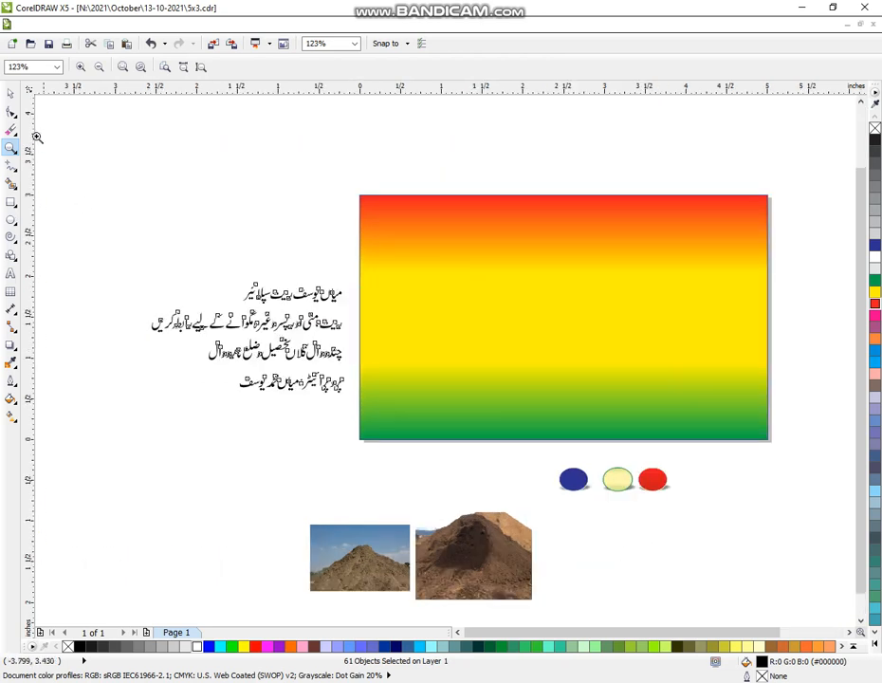
{"action": "left_click", "coordinate": [10, 93]}
{"action": "left_click_drag", "start_coordinate": [199, 234], "coordinate": [439, 260]}
{"action": "left_click_drag", "start_coordinate": [170, 303], "coordinate": [395, 366]}
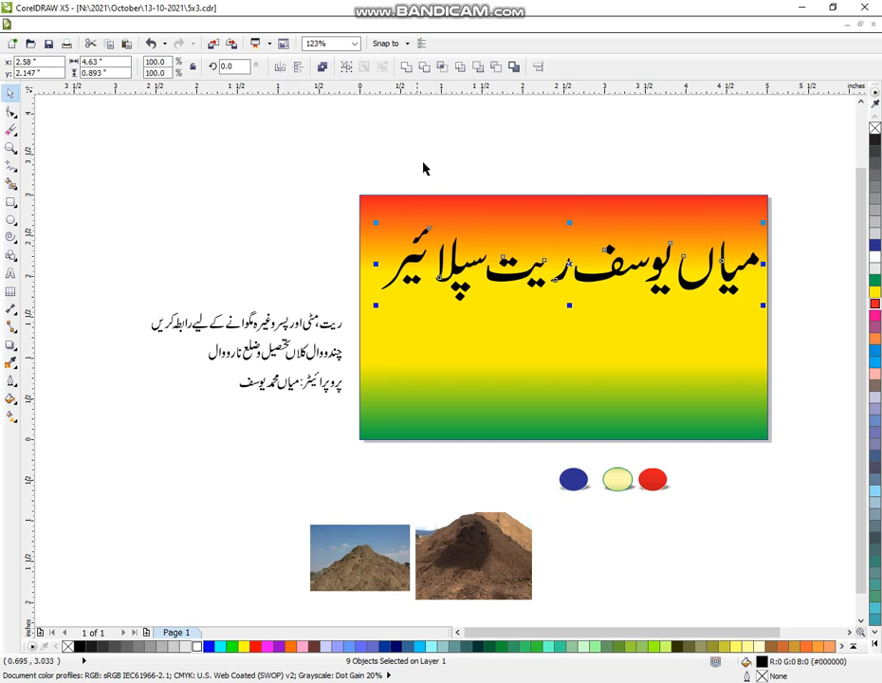
Step: Weld the title's letter shapes into one curve and centre it horizontally on the banner, nudging it slightly upward
{"action": "left_click", "coordinate": [406, 70]}
{"action": "left_click", "coordinate": [488, 356], "text": "shift"}
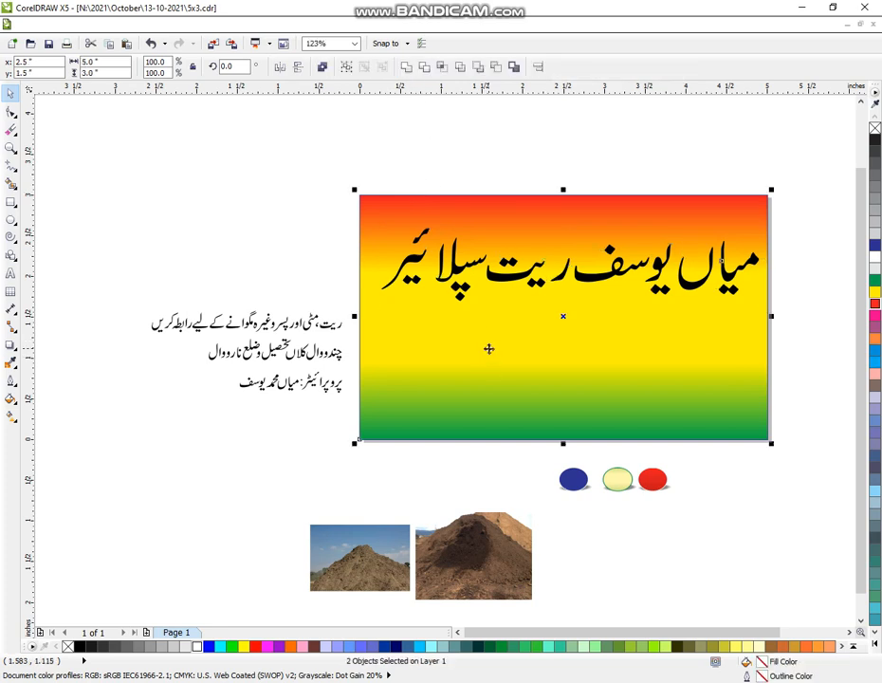
{"action": "key", "text": "e"}
{"action": "left_click_drag", "start_coordinate": [353, 167], "coordinate": [795, 353]}
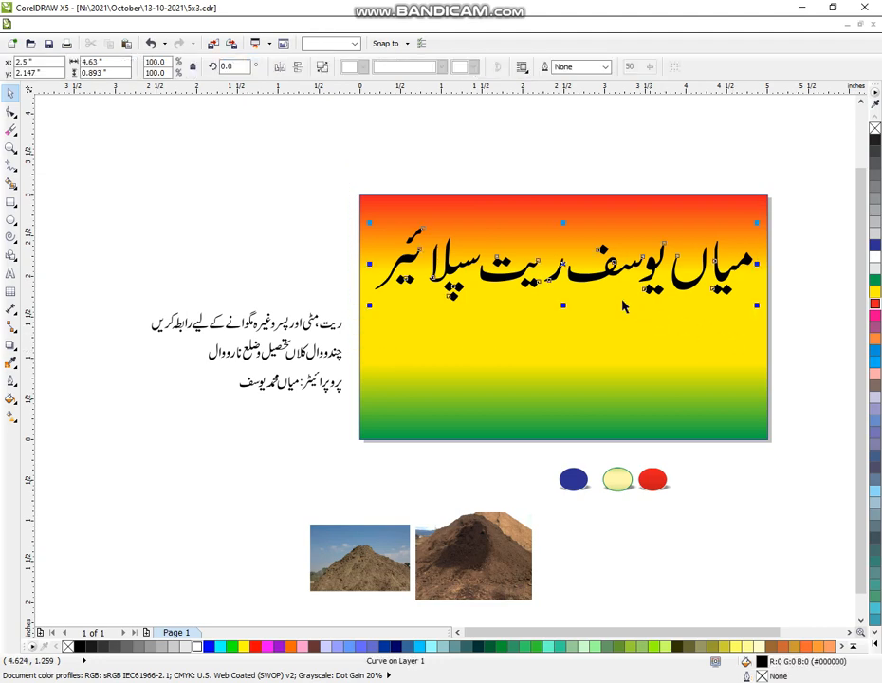
{"action": "left_click_drag", "start_coordinate": [371, 289], "coordinate": [370, 285]}
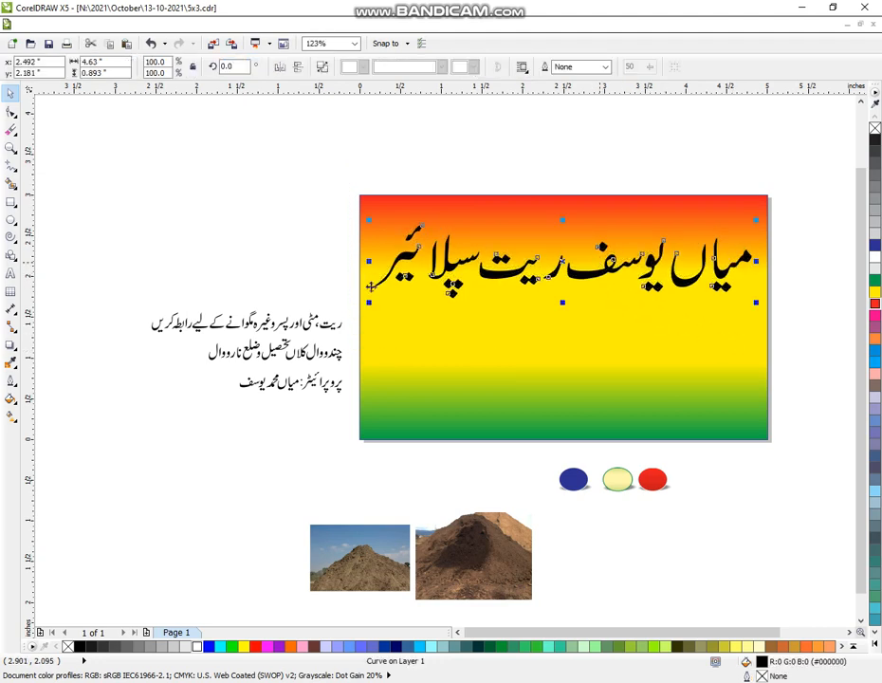
Step: Give the title an orange 8 pt outline with rounded corners, placed behind the fill and scaled with the image
{"action": "left_click", "coordinate": [11, 379]}
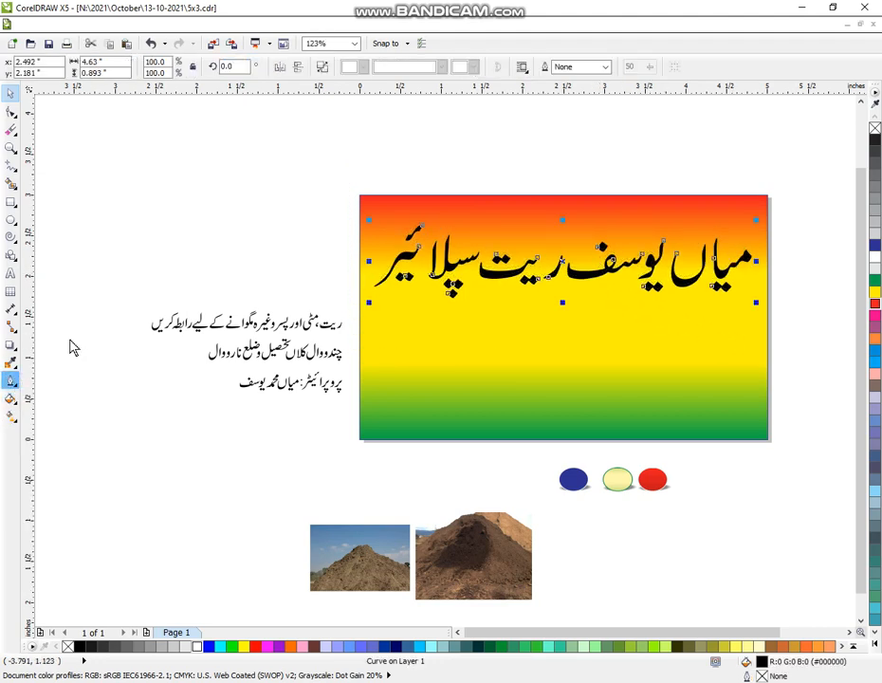
{"action": "left_click", "coordinate": [363, 272]}
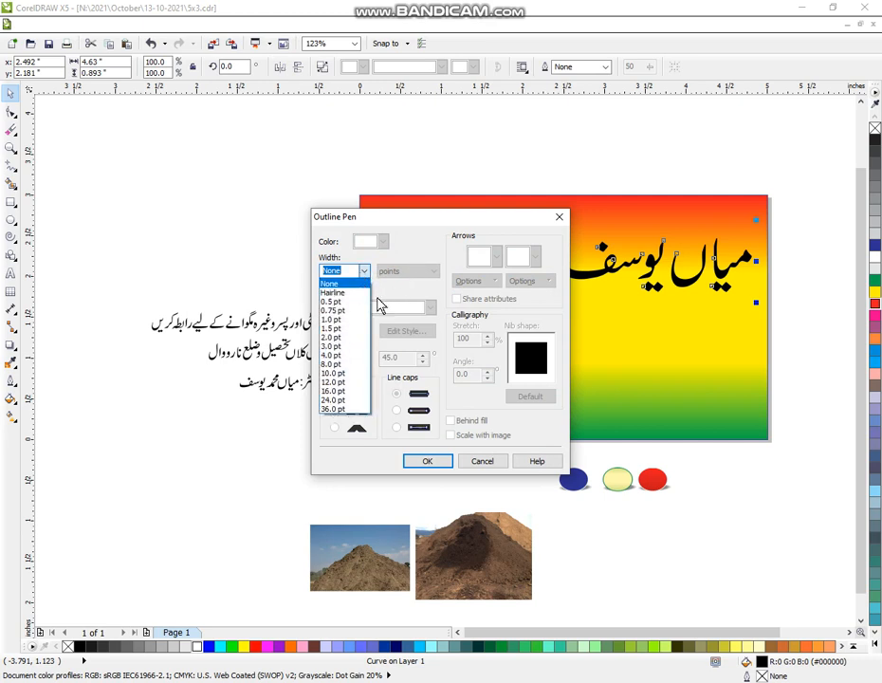
{"action": "left_click", "coordinate": [339, 364]}
{"action": "left_click", "coordinate": [335, 410]}
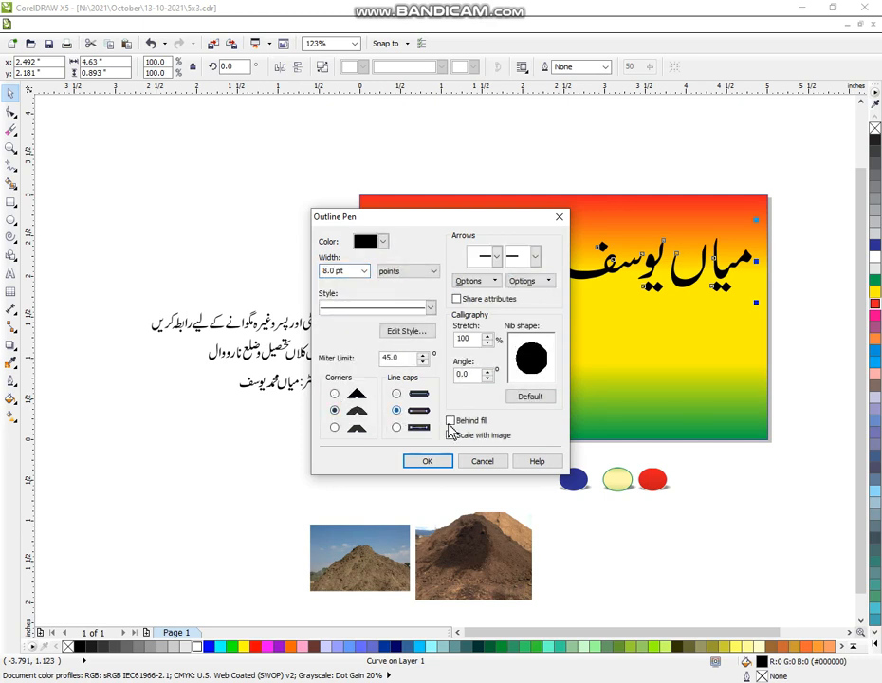
{"action": "left_click", "coordinate": [444, 460]}
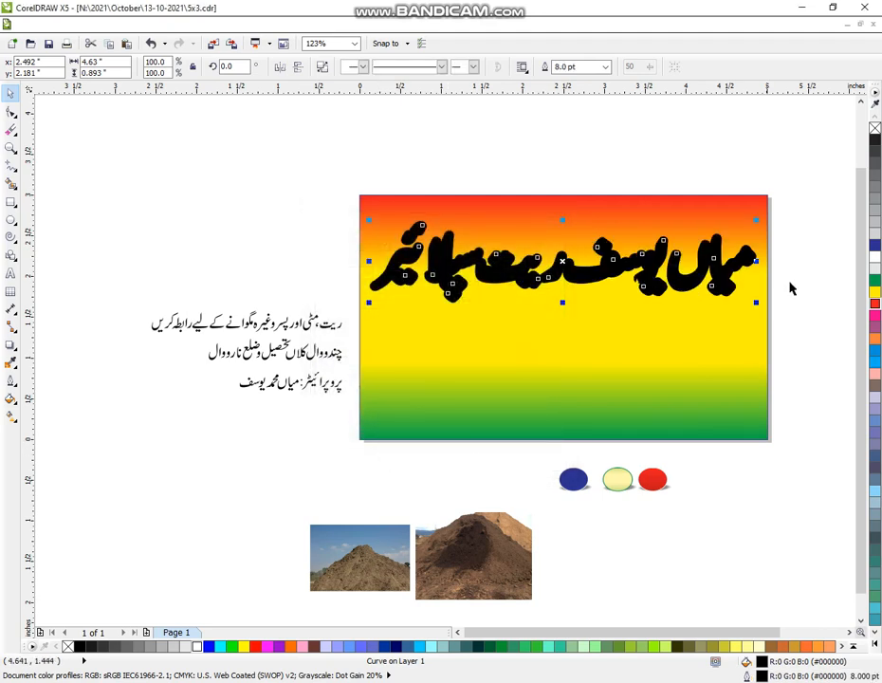
{"action": "right_click", "coordinate": [873, 341]}
{"action": "left_click", "coordinate": [802, 299]}
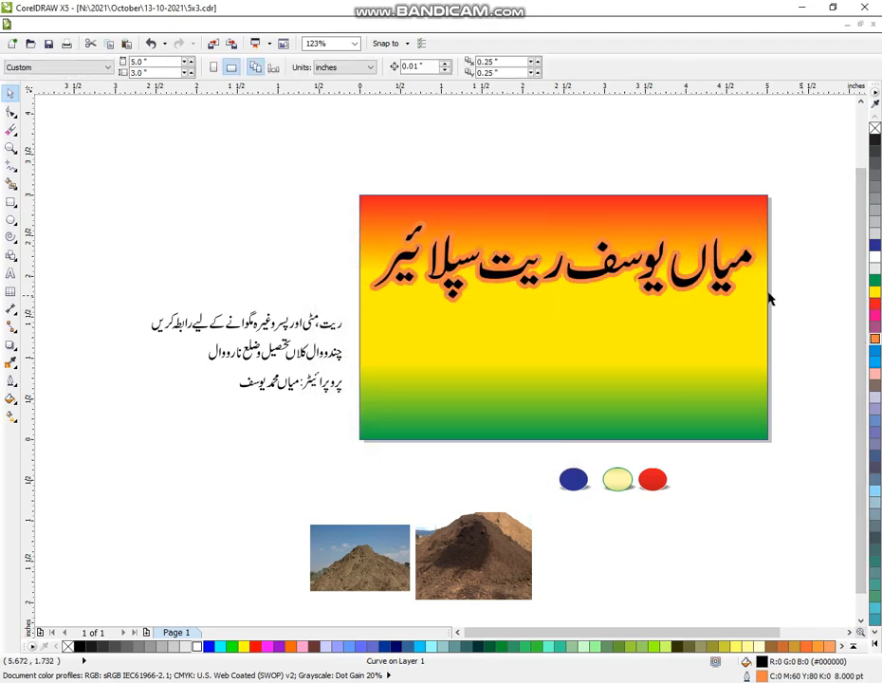
Step: Overlay a copy of the title with a 4 pt white outline and a dark blue fill
{"action": "left_click", "coordinate": [728, 287]}
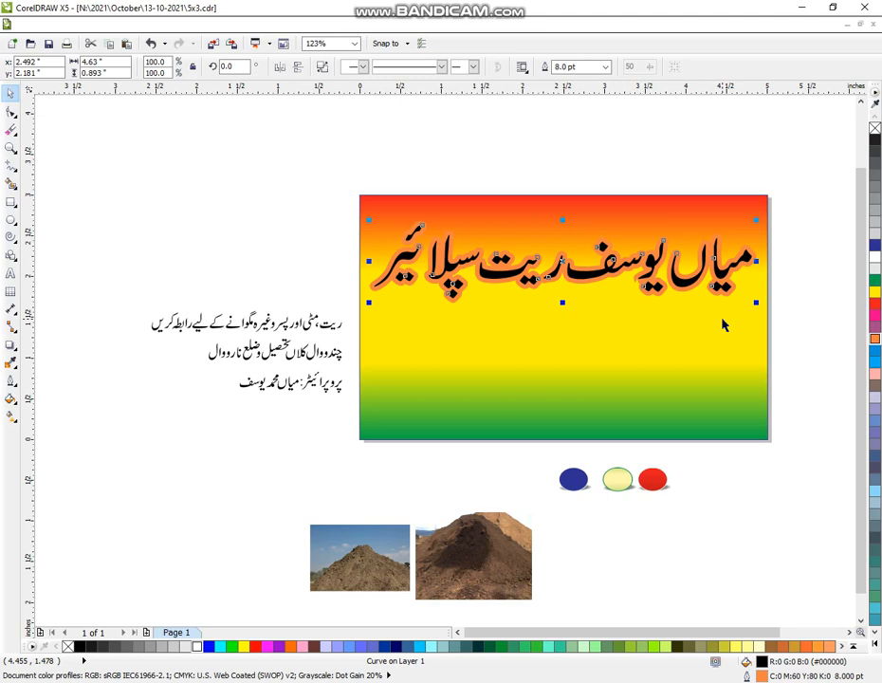
{"action": "left_click", "coordinate": [9, 383]}
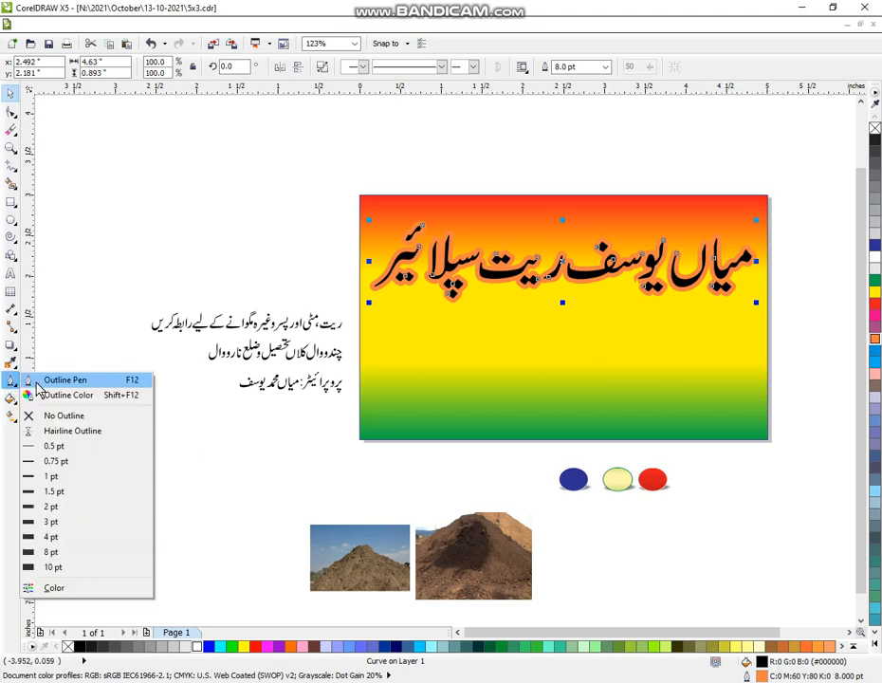
{"action": "left_click", "coordinate": [54, 381]}
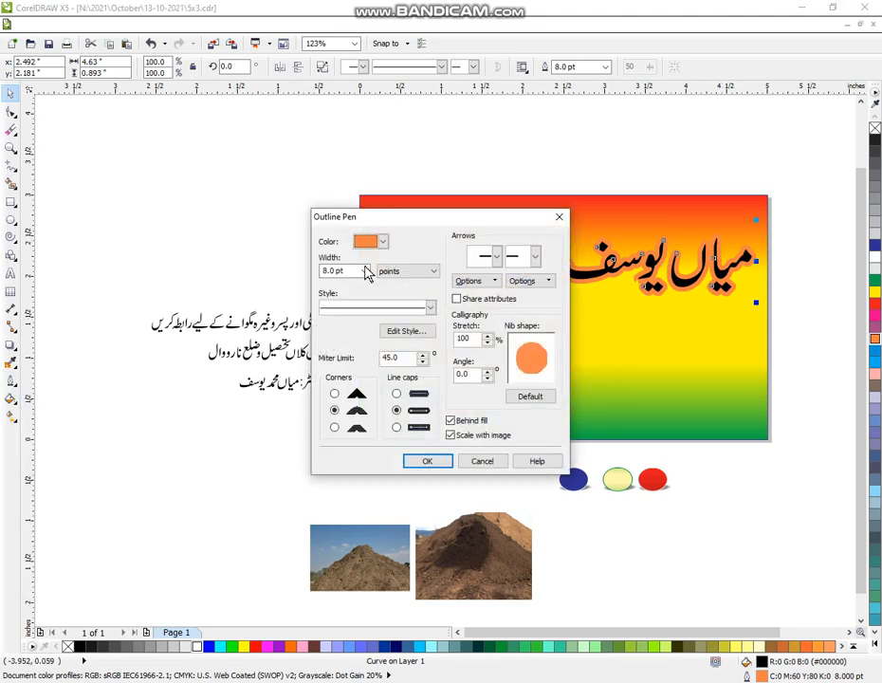
{"action": "double_click", "coordinate": [347, 270]}
{"action": "key", "text": "Tab"}
{"action": "left_click", "coordinate": [427, 460]}
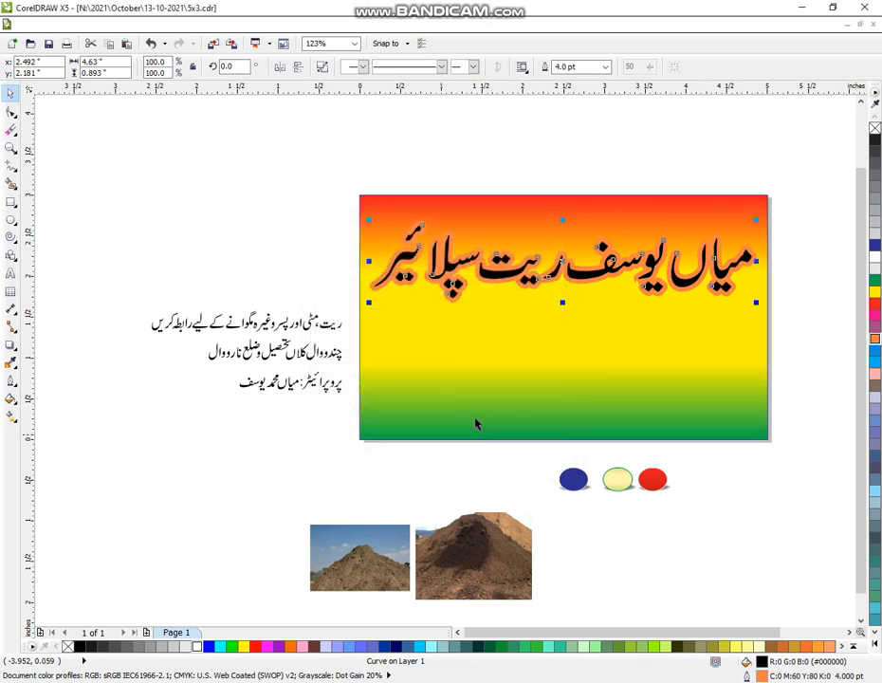
{"action": "right_click", "coordinate": [874, 256]}
{"action": "left_click", "coordinate": [874, 244]}
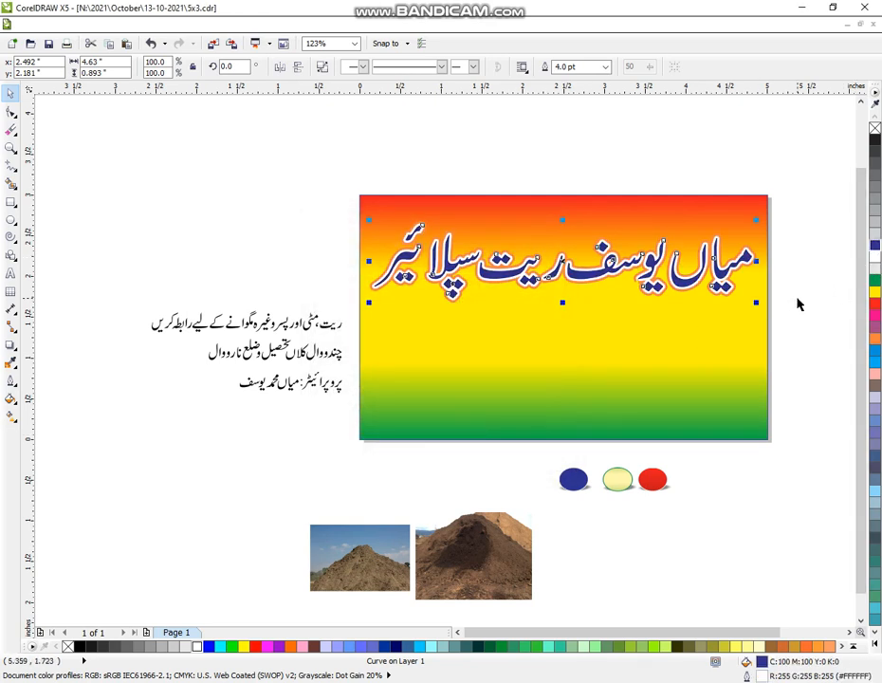
{"action": "left_click", "coordinate": [797, 303]}
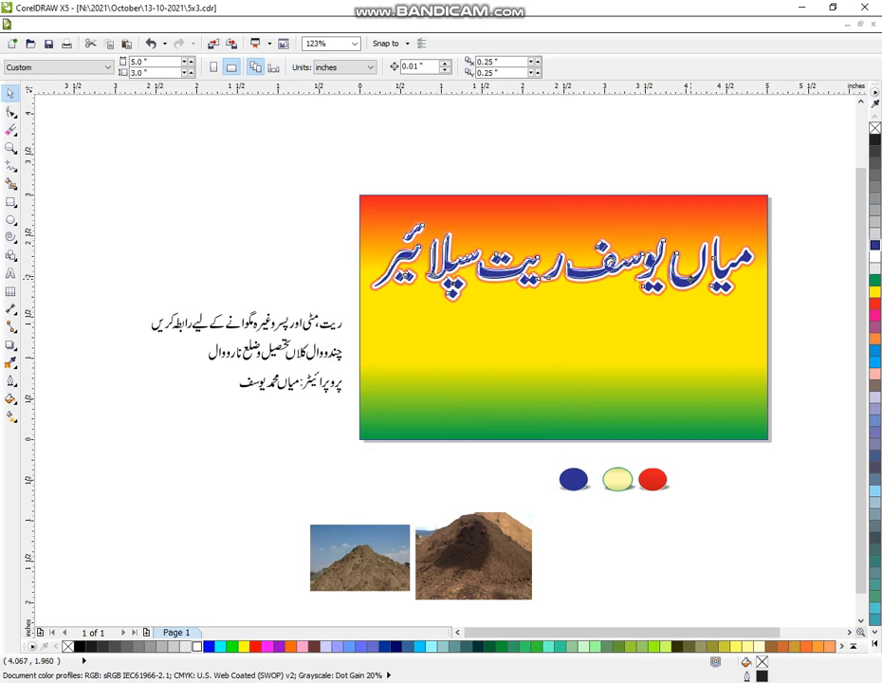
Step: Group the stacked title layers into one object and align the group with the banner background
{"action": "left_click_drag", "start_coordinate": [343, 166], "coordinate": [785, 335]}
{"action": "key", "text": "ctrl+g"}
{"action": "left_click", "coordinate": [699, 319], "text": "shift"}
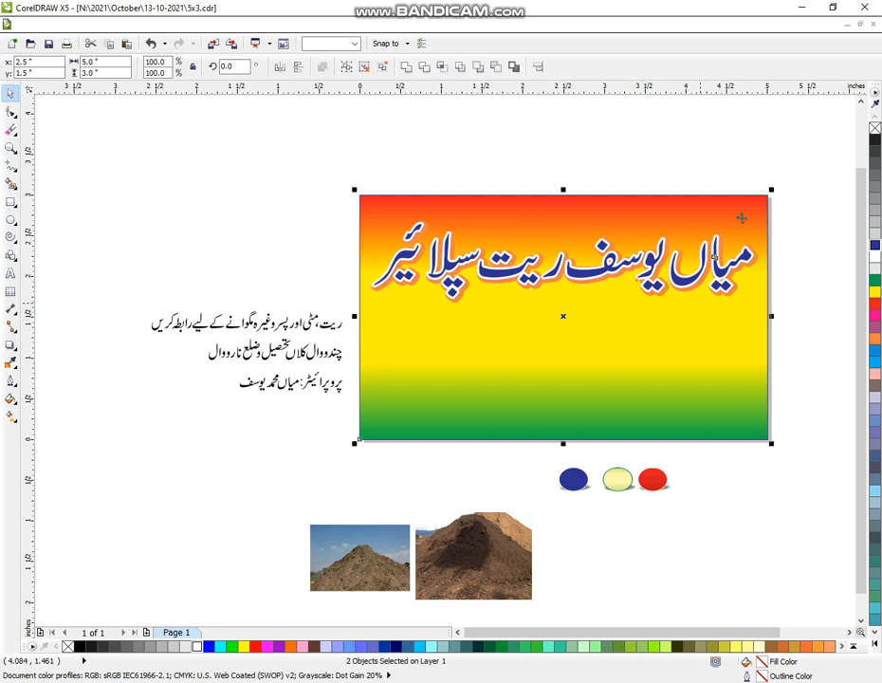
{"action": "left_click", "coordinate": [557, 185]}
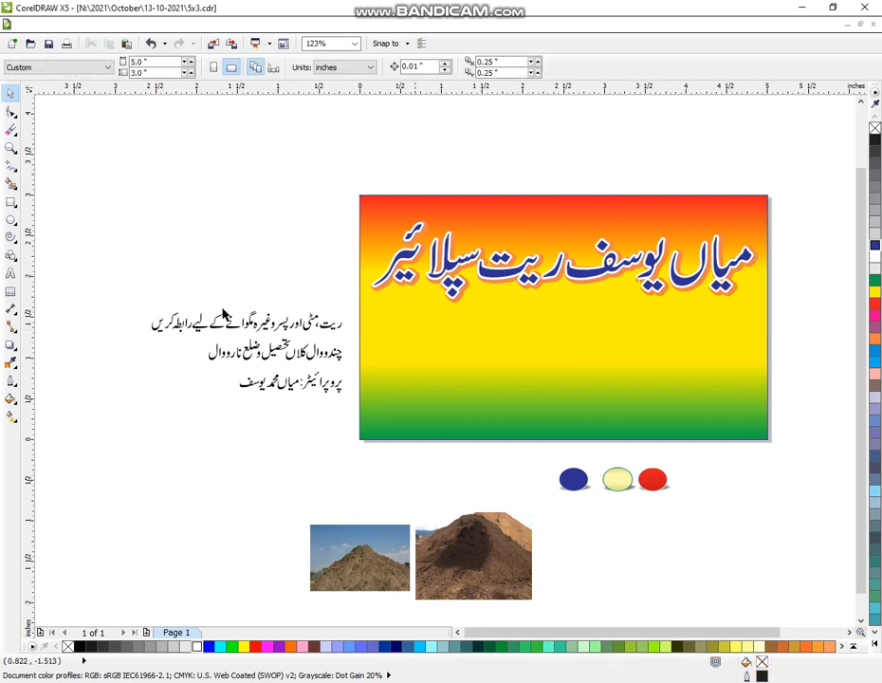
Step: Draw an ellipse about 1.12 by 1.27 inches in the banner's lower-left area, with a white fill and magenta outline
{"action": "left_click", "coordinate": [9, 147]}
{"action": "left_click_drag", "start_coordinate": [183, 256], "coordinate": [701, 588]}
{"action": "left_click_drag", "start_coordinate": [173, 111], "coordinate": [637, 503]}
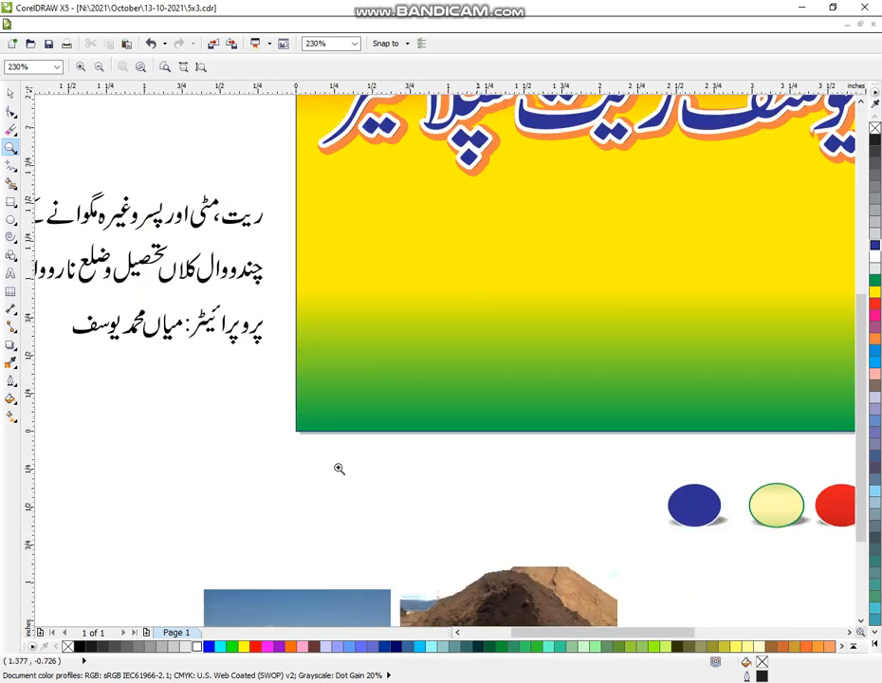
{"action": "left_click", "coordinate": [10, 218]}
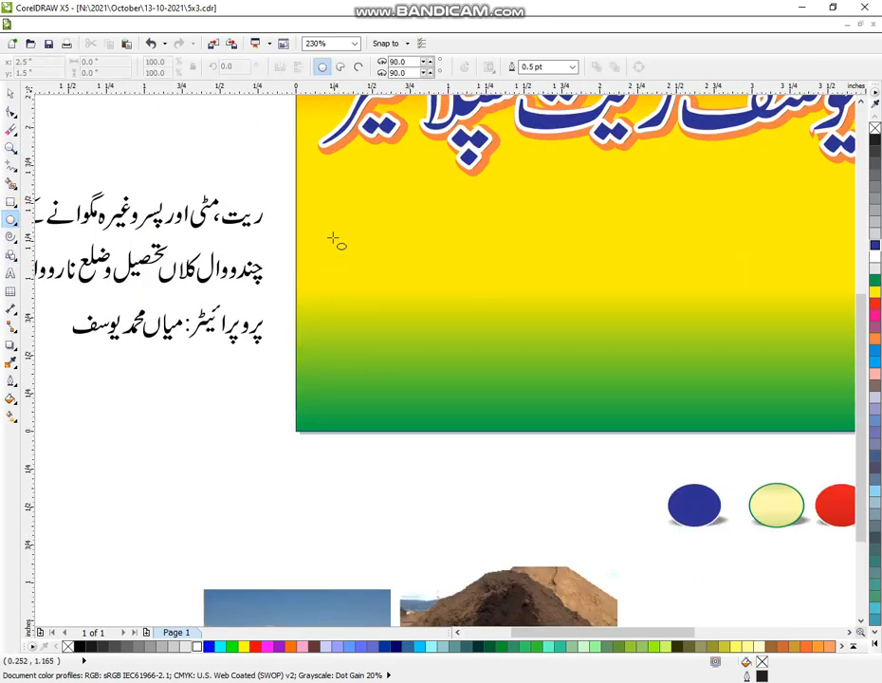
{"action": "left_click_drag", "start_coordinate": [324, 221], "coordinate": [364, 272]}
{"action": "left_click_drag", "start_coordinate": [417, 322], "coordinate": [493, 416]}
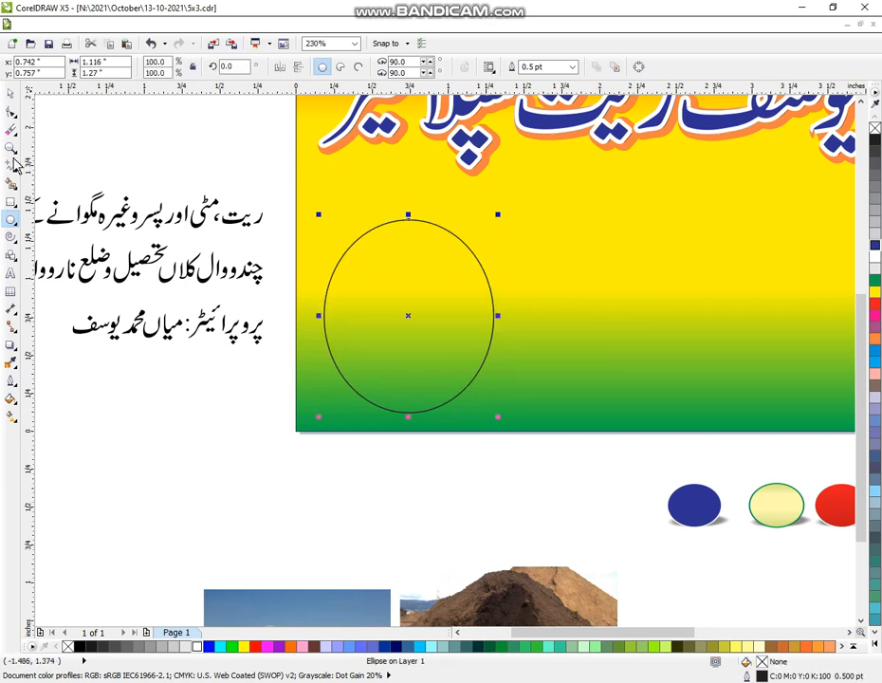
{"action": "left_click", "coordinate": [12, 94]}
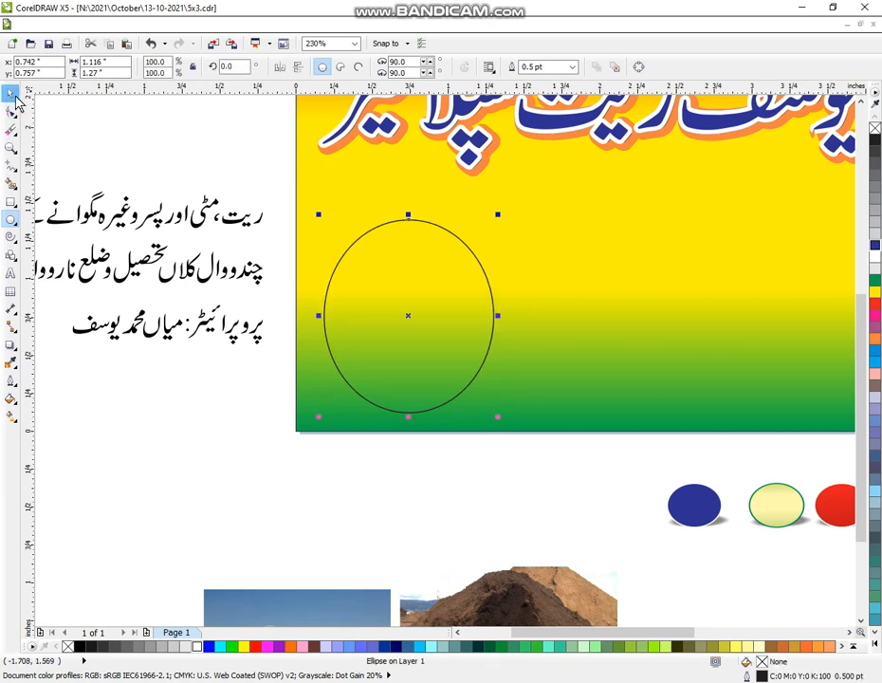
{"action": "left_click", "coordinate": [875, 257]}
{"action": "right_click", "coordinate": [874, 319]}
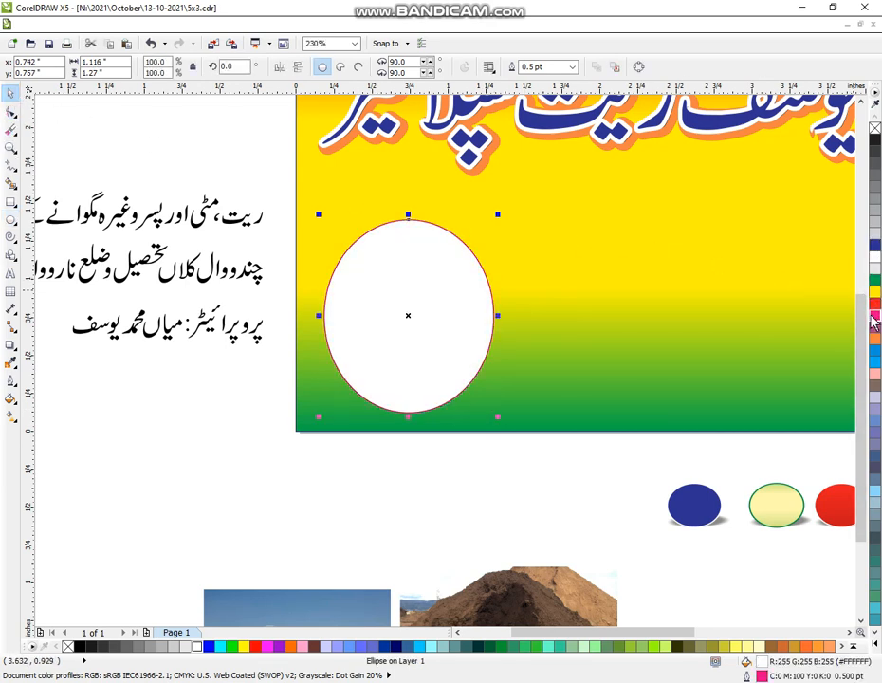
Step: Set the ellipse's outline to 8 pt with rounded corners behind the fill, and colour it green
{"action": "left_click", "coordinate": [10, 380]}
{"action": "left_click", "coordinate": [38, 380]}
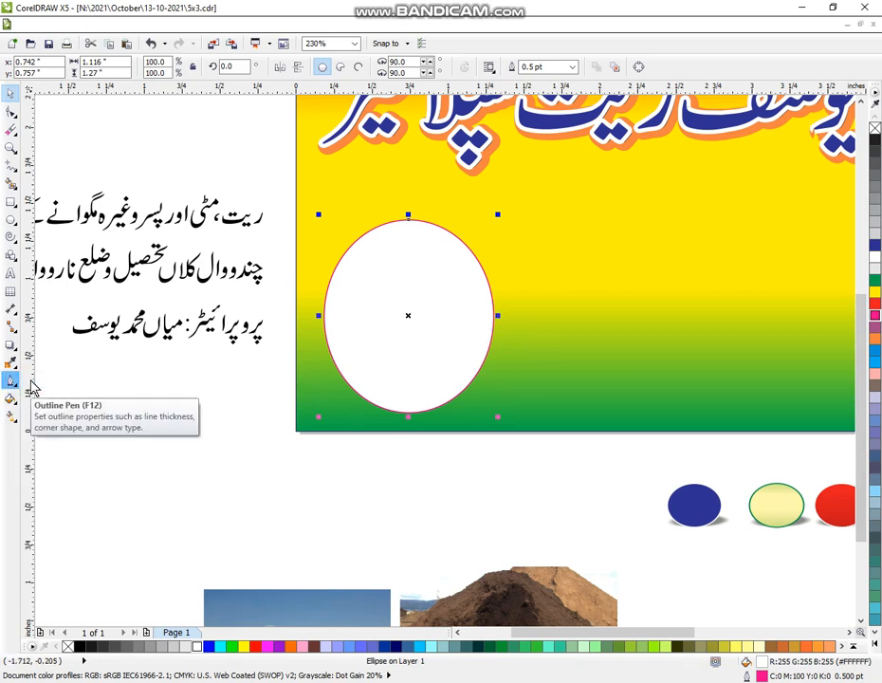
{"action": "left_click", "coordinate": [366, 273]}
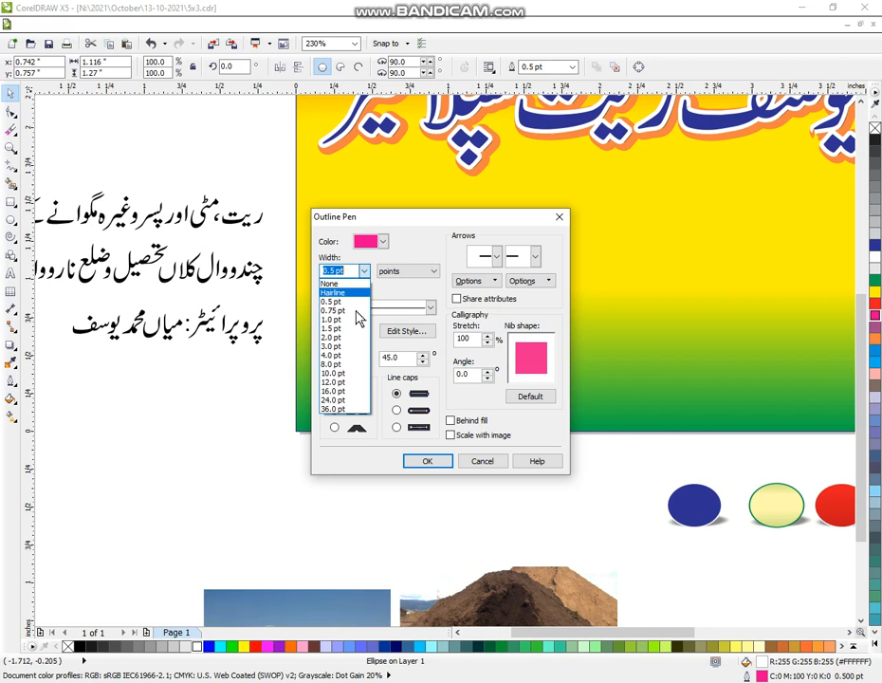
{"action": "left_click", "coordinate": [339, 370]}
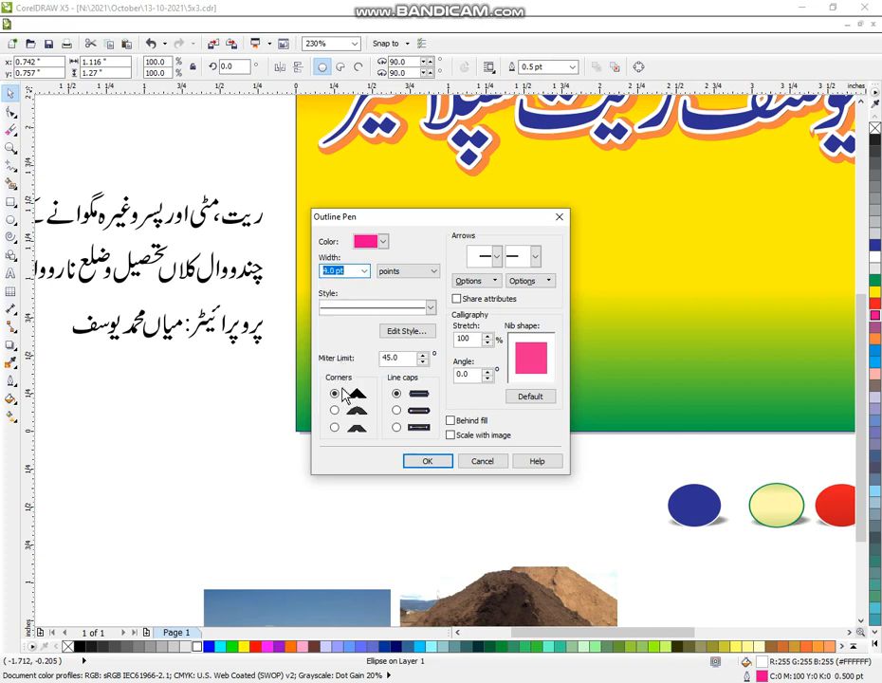
{"action": "left_click", "coordinate": [365, 272]}
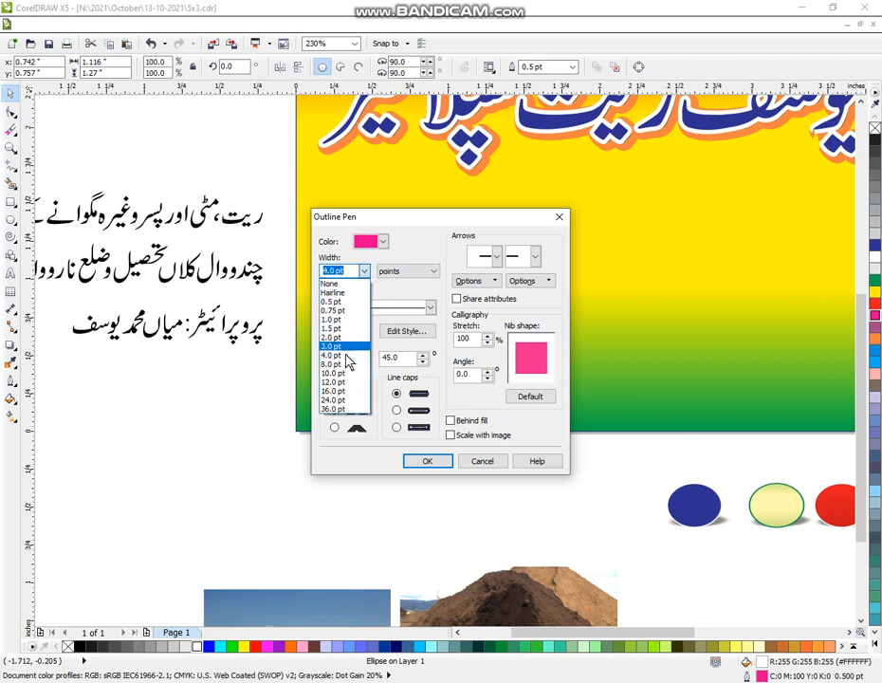
{"action": "left_click", "coordinate": [344, 366]}
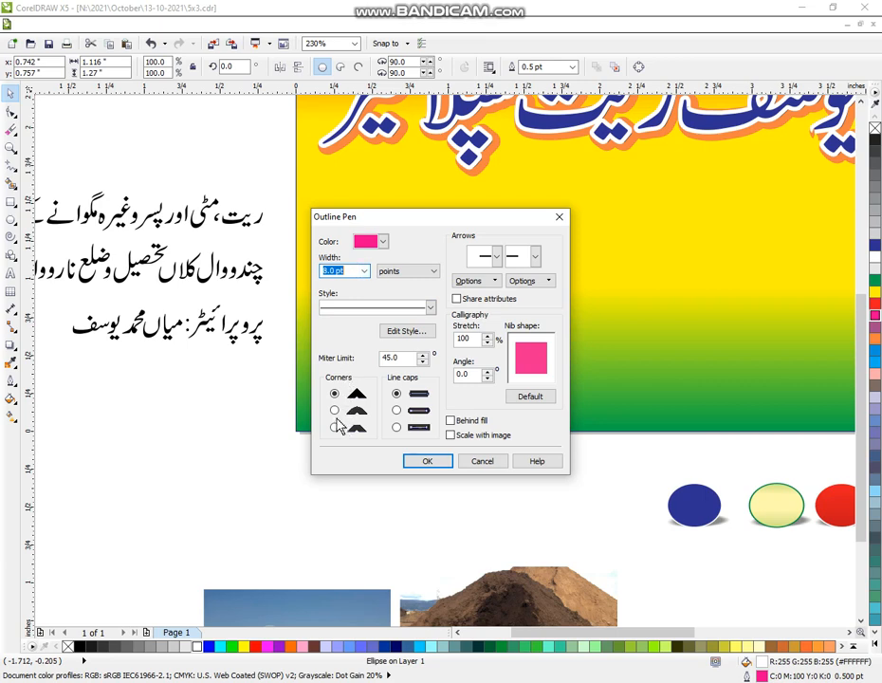
{"action": "left_click", "coordinate": [359, 412]}
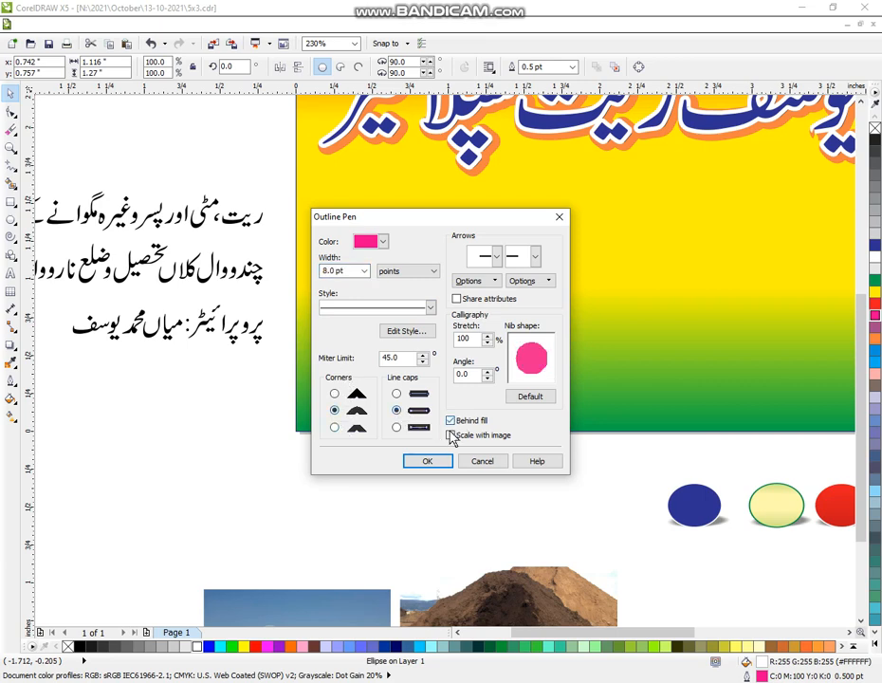
{"action": "left_click", "coordinate": [428, 462]}
{"action": "left_click", "coordinate": [439, 481]}
{"action": "left_click", "coordinate": [431, 399]}
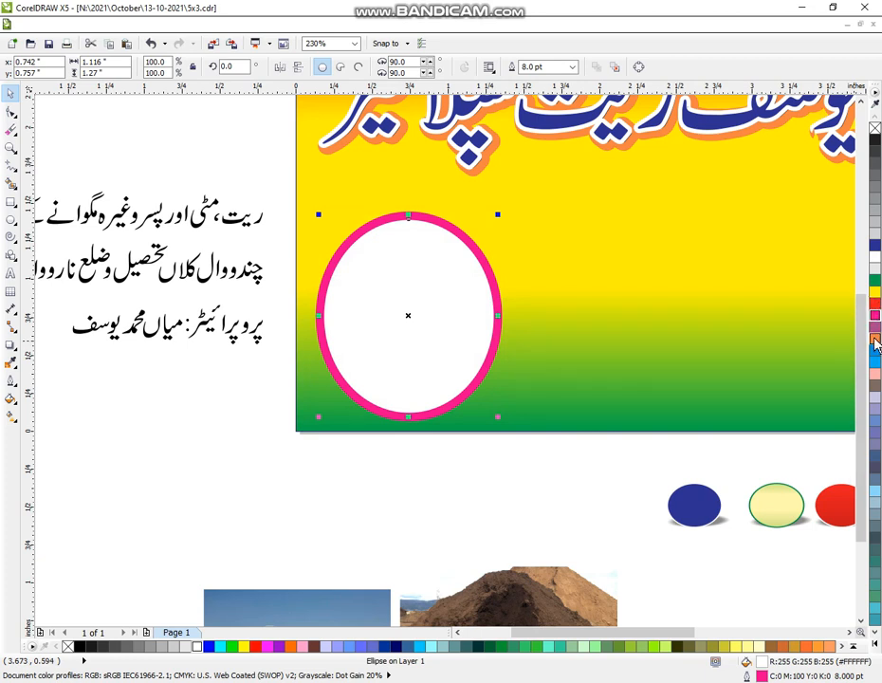
{"action": "right_click", "coordinate": [875, 281]}
{"action": "left_click", "coordinate": [518, 527]}
Step: Place a copy of the green-outlined ellipse to the right of the original and slightly higher
{"action": "left_click", "coordinate": [404, 320]}
{"action": "left_click_drag", "start_coordinate": [404, 321], "coordinate": [600, 285]}
{"action": "right_click", "coordinate": [600, 286]}
{"action": "left_click", "coordinate": [490, 518]}
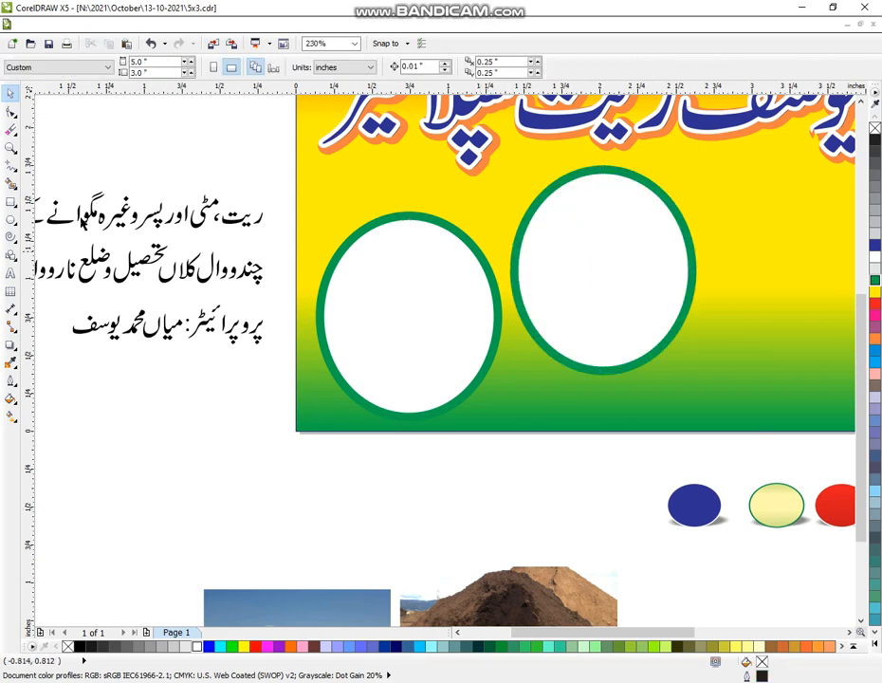
Step: PowerClip the dark soil photo below the banner into the right green-outlined ellipse
{"action": "left_click", "coordinate": [10, 147]}
{"action": "scroll", "coordinate": [302, 233], "scroll_direction": "down", "scroll_amount": 3}
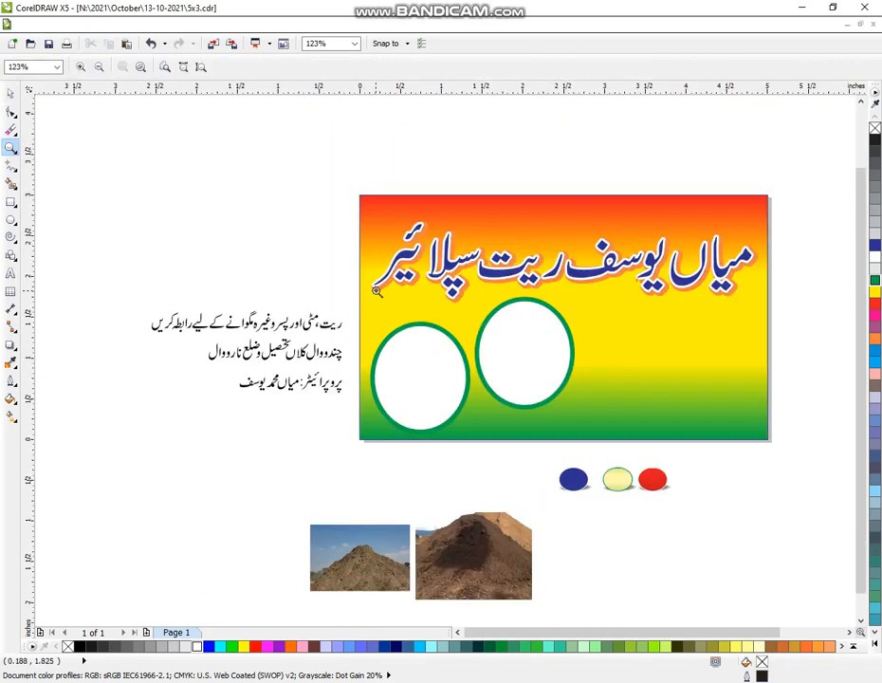
{"action": "scroll", "coordinate": [247, 243], "scroll_direction": "down", "scroll_amount": 1}
{"action": "left_click_drag", "start_coordinate": [158, 186], "coordinate": [685, 585]}
{"action": "left_click", "coordinate": [10, 93]}
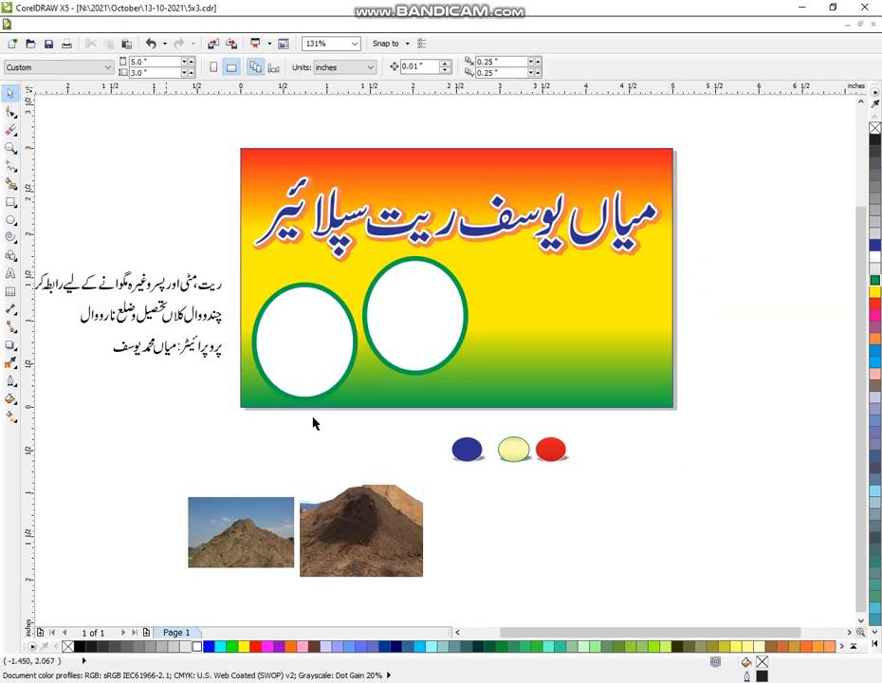
{"action": "left_click", "coordinate": [388, 540]}
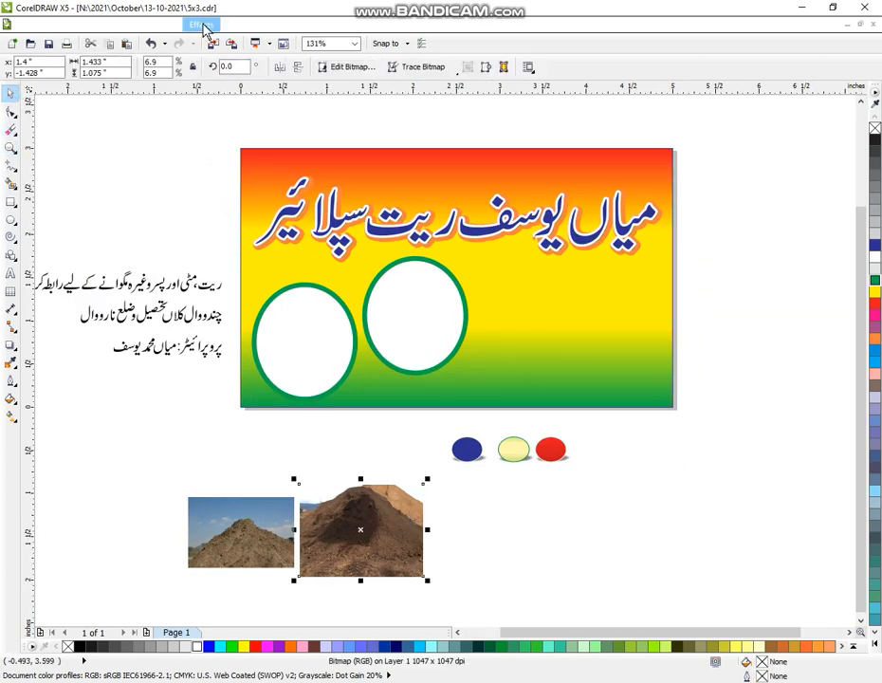
{"action": "left_click", "coordinate": [203, 29]}
{"action": "mouse_move", "coordinate": [280, 217]}
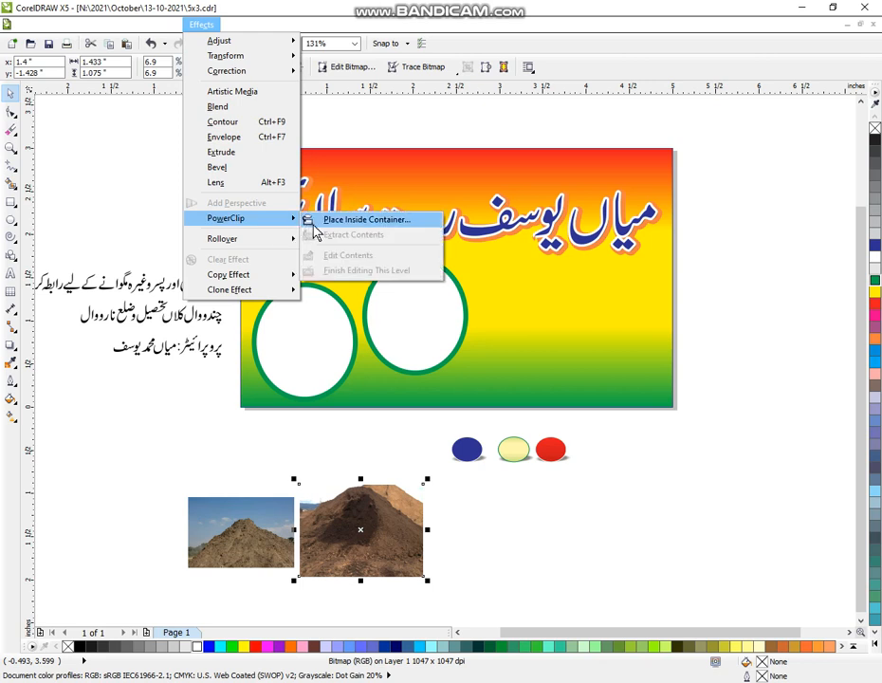
{"action": "left_click", "coordinate": [323, 217]}
{"action": "left_click", "coordinate": [366, 281]}
Step: PowerClip the remaining soil photo with the blue sky into the left green-outlined ellipse
{"action": "left_click", "coordinate": [247, 531]}
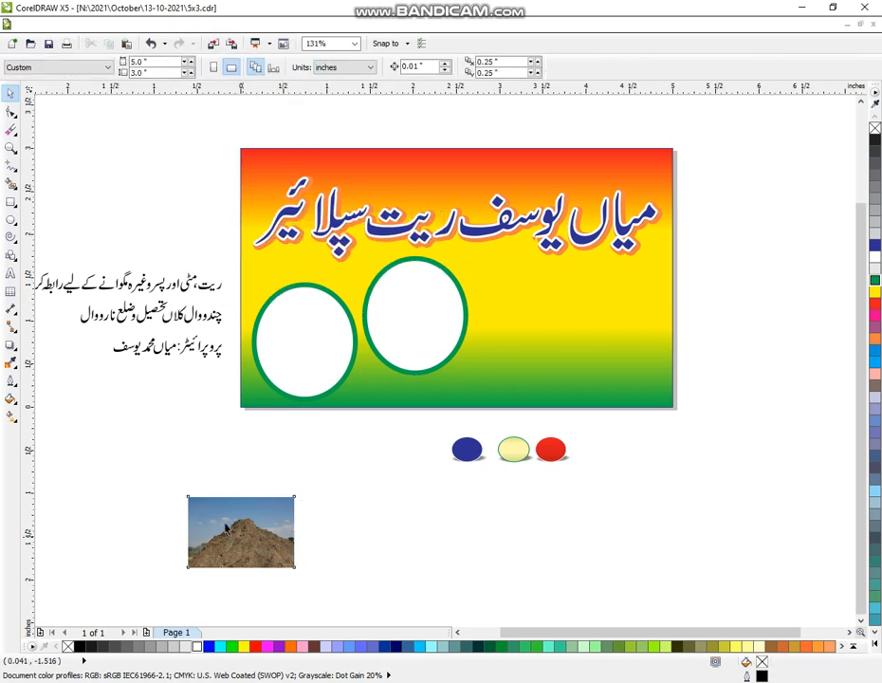
{"action": "left_click", "coordinate": [199, 26]}
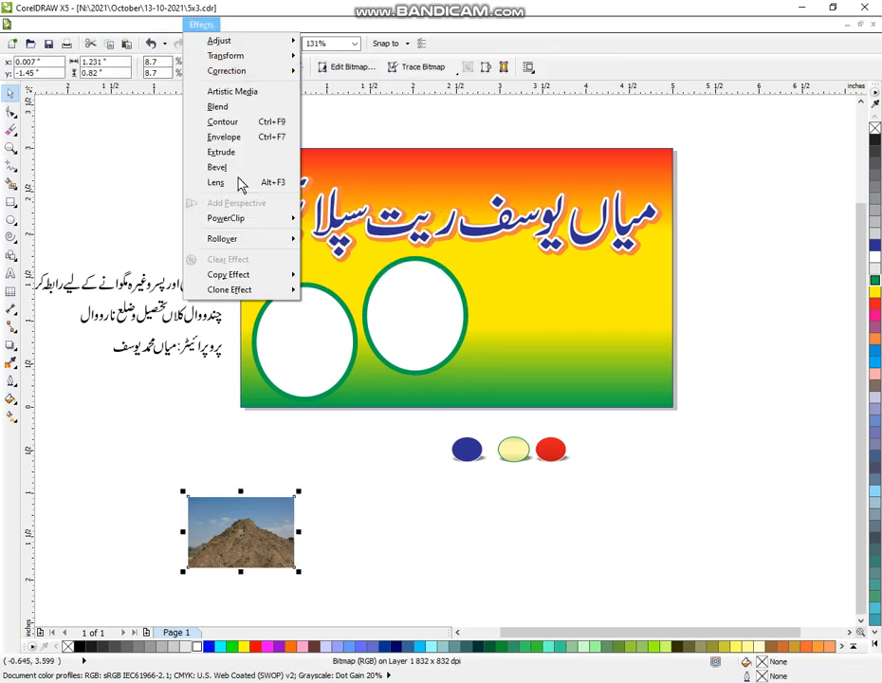
{"action": "mouse_move", "coordinate": [275, 220]}
{"action": "left_click", "coordinate": [307, 220]}
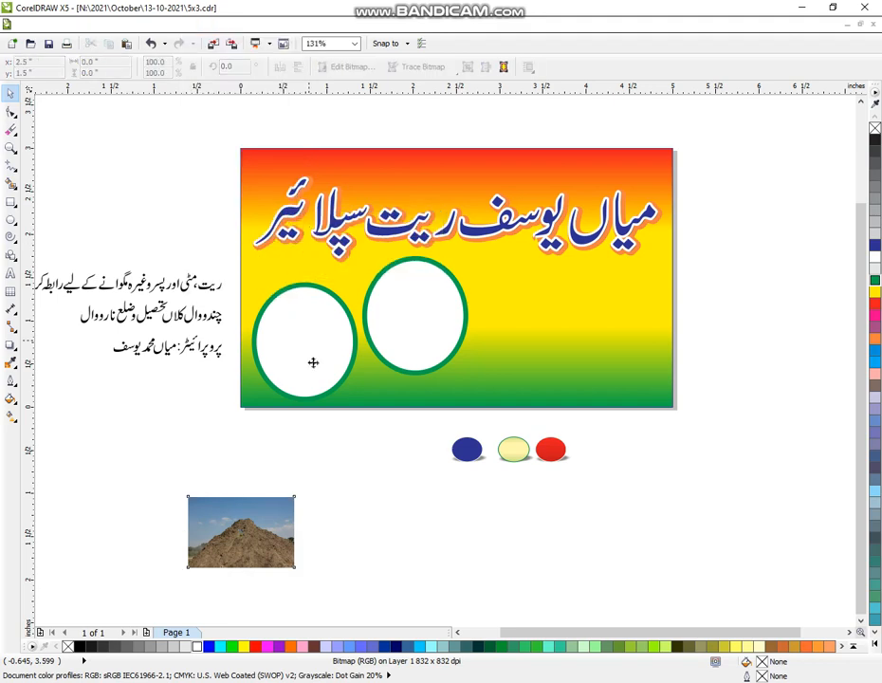
{"action": "left_click", "coordinate": [306, 342]}
Step: Edit the right ellipse's clipped contents, enlarging the dark soil photo to about 2.23 by 1.67 inches and positioning it over the ellipse
{"action": "left_click", "coordinate": [413, 315]}
{"action": "right_click", "coordinate": [413, 314]}
{"action": "left_click", "coordinate": [448, 335]}
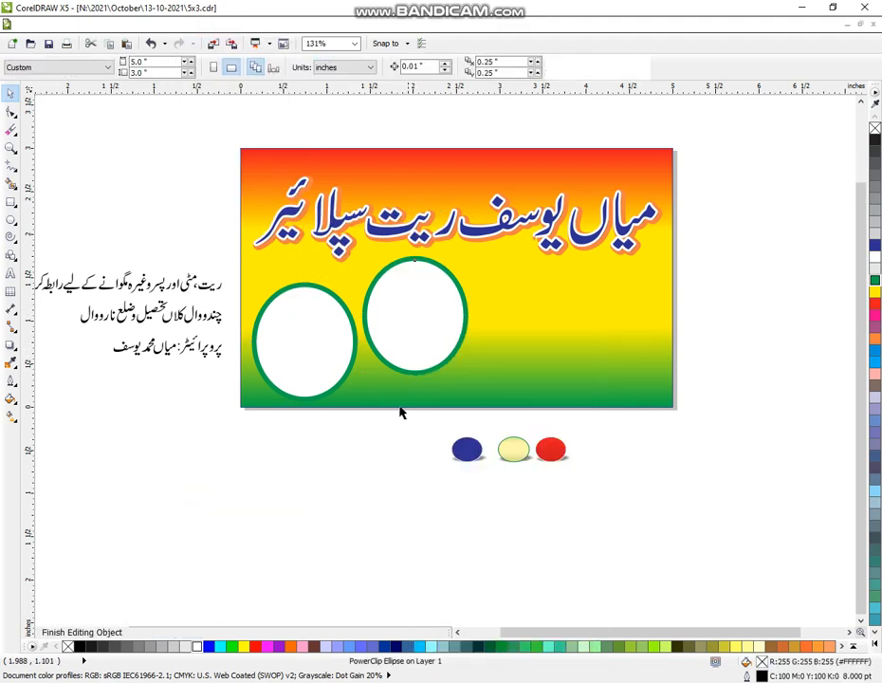
{"action": "left_click_drag", "start_coordinate": [375, 521], "coordinate": [430, 303]}
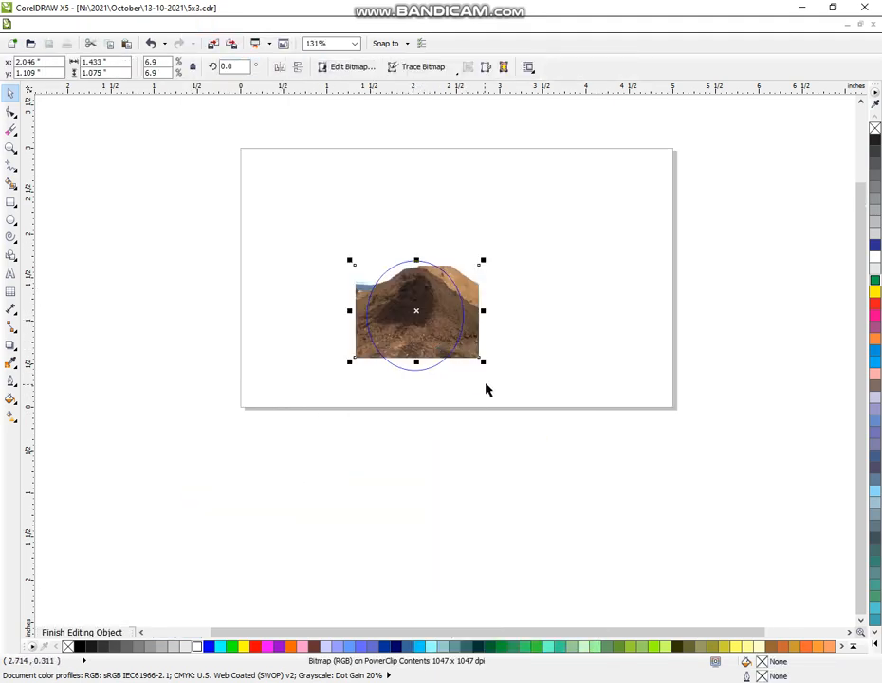
{"action": "left_click_drag", "start_coordinate": [481, 365], "coordinate": [515, 401]}
{"action": "left_click_drag", "start_coordinate": [434, 312], "coordinate": [441, 347]}
{"action": "right_click", "coordinate": [432, 343]}
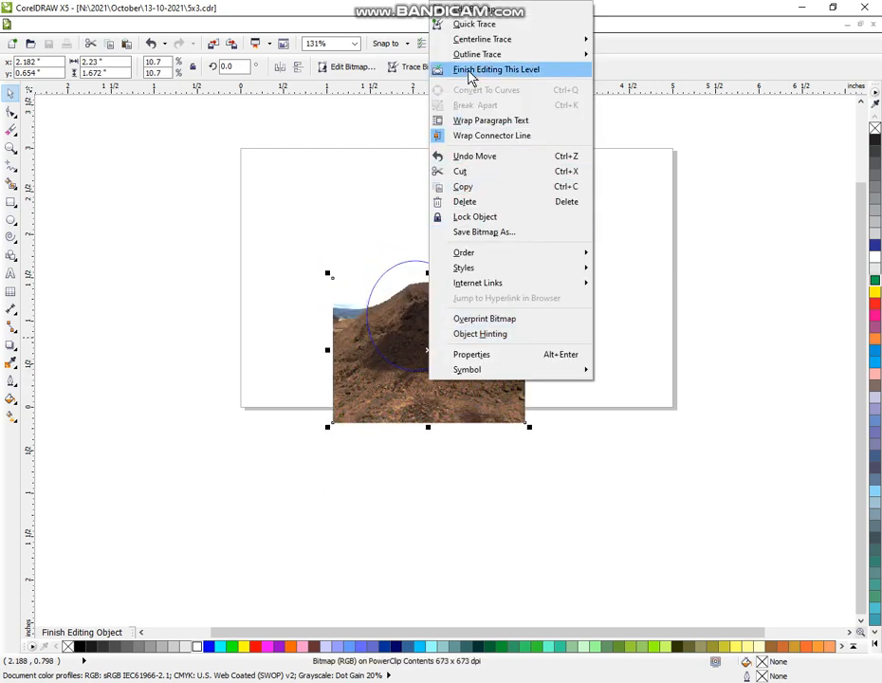
{"action": "left_click", "coordinate": [469, 70]}
{"action": "left_click", "coordinate": [355, 496]}
Step: Edit the left ellipse's clipped contents, enlarging the soil photo to about 2.24 by 1.49 inches and positioning it over the ellipse
{"action": "right_click", "coordinate": [295, 356]}
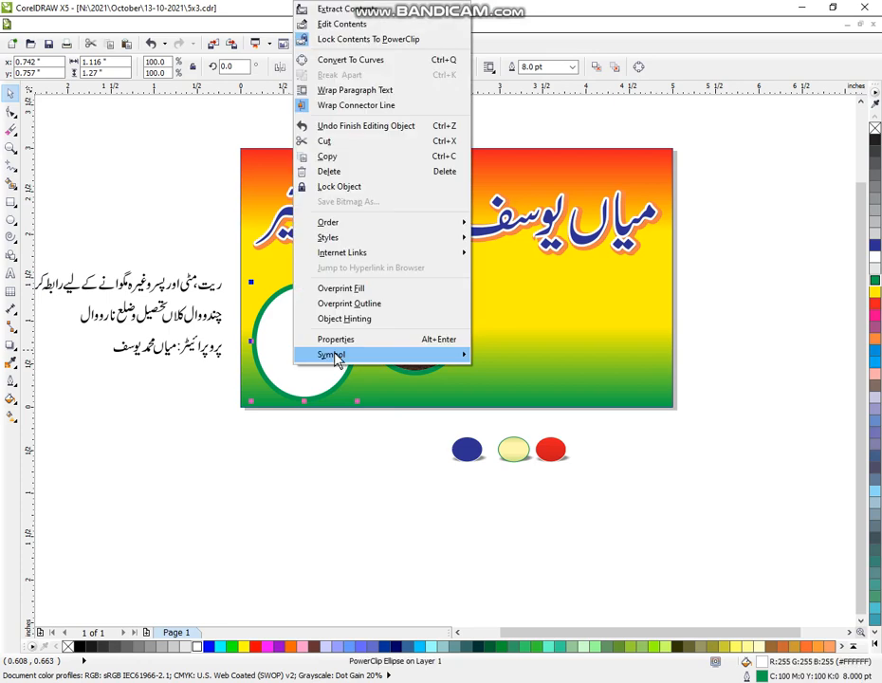
{"action": "left_click", "coordinate": [362, 24]}
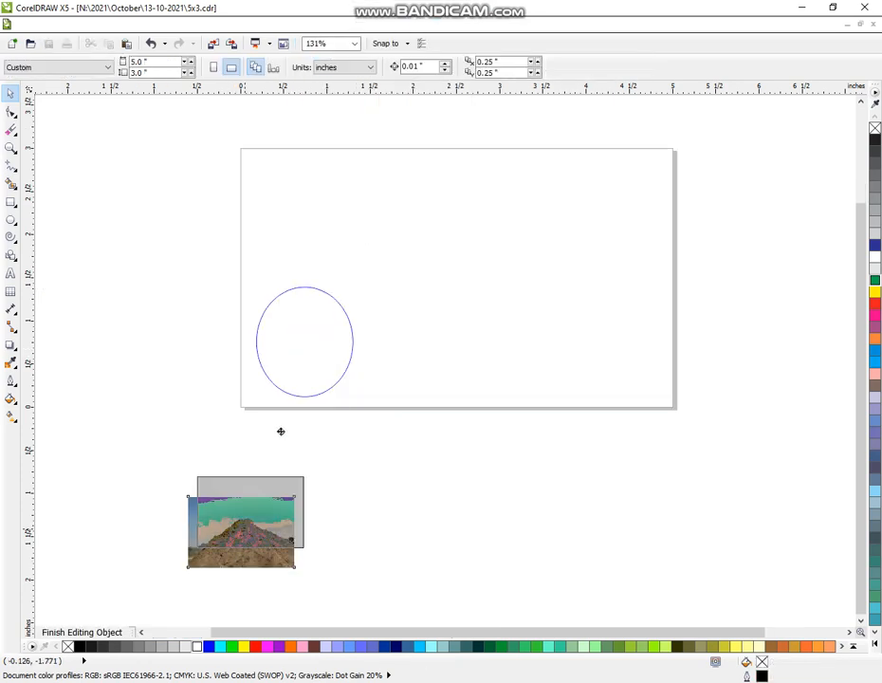
{"action": "mouse_move", "coordinate": [363, 377]}
{"action": "left_mouse_down"}
{"action": "mouse_move", "coordinate": [401, 419]}
{"action": "mouse_move", "coordinate": [408, 413]}
{"action": "mouse_move", "coordinate": [365, 399]}
{"action": "left_mouse_up"}
{"action": "right_click", "coordinate": [344, 376]}
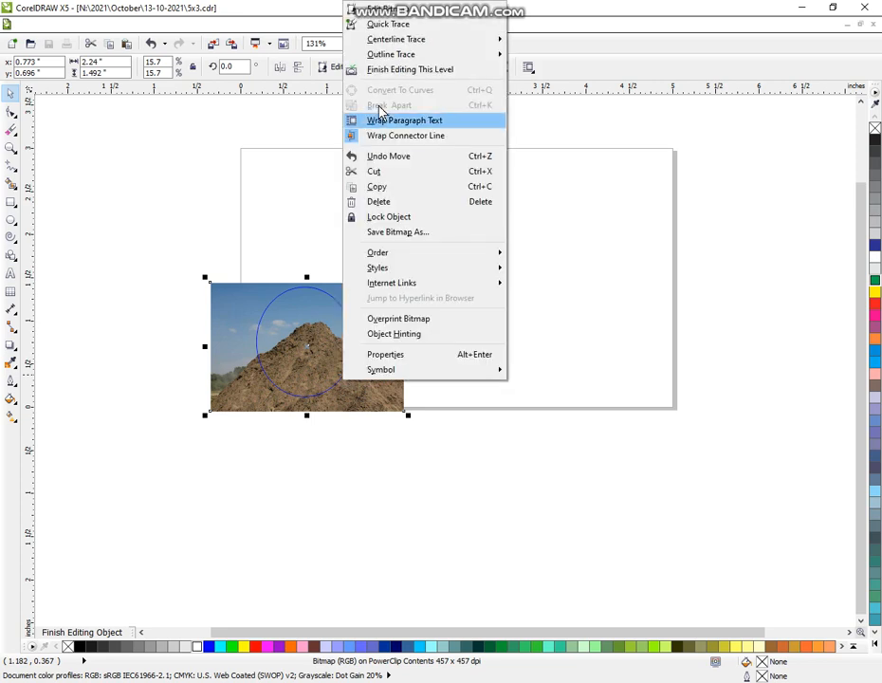
{"action": "left_click", "coordinate": [391, 71]}
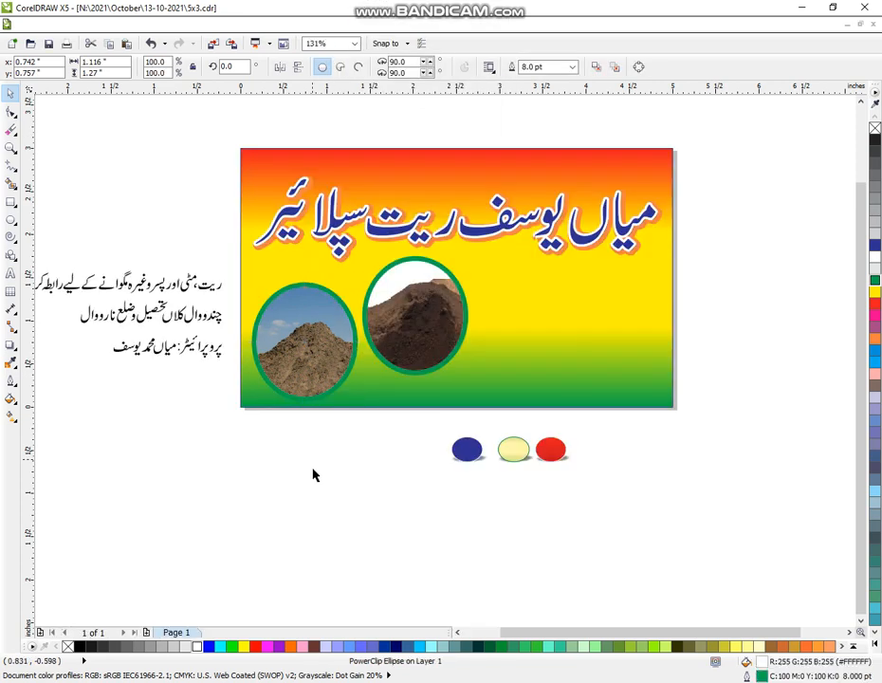
{"action": "left_click", "coordinate": [323, 482]}
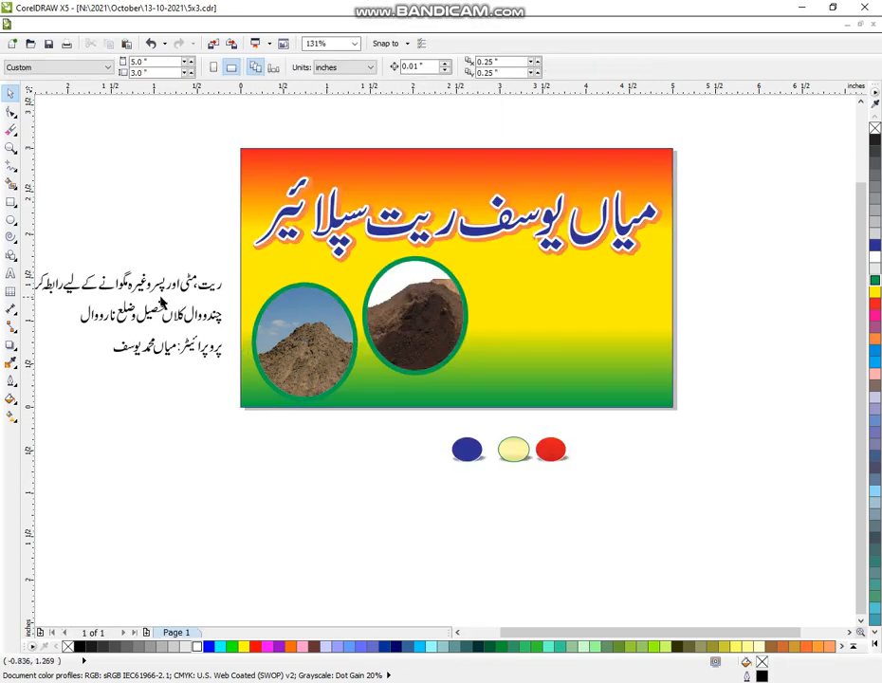
Step: Group the Urdu address line beside the banner and move it above the other two text lines
{"action": "left_click", "coordinate": [11, 149]}
{"action": "scroll", "coordinate": [275, 312], "scroll_direction": "down", "scroll_amount": 1}
{"action": "left_click_drag", "start_coordinate": [81, 188], "coordinate": [675, 561]}
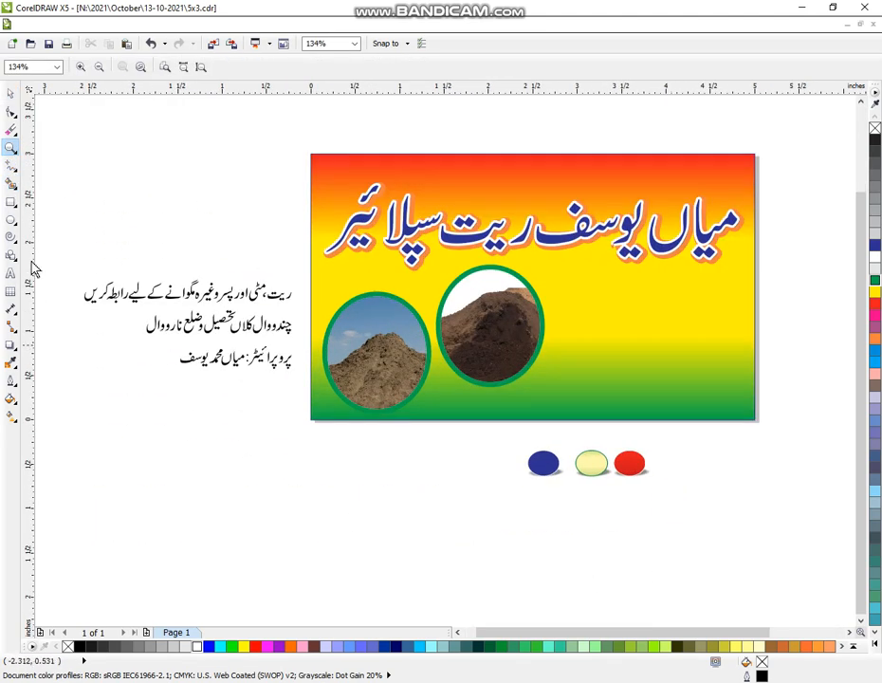
{"action": "left_click", "coordinate": [10, 95]}
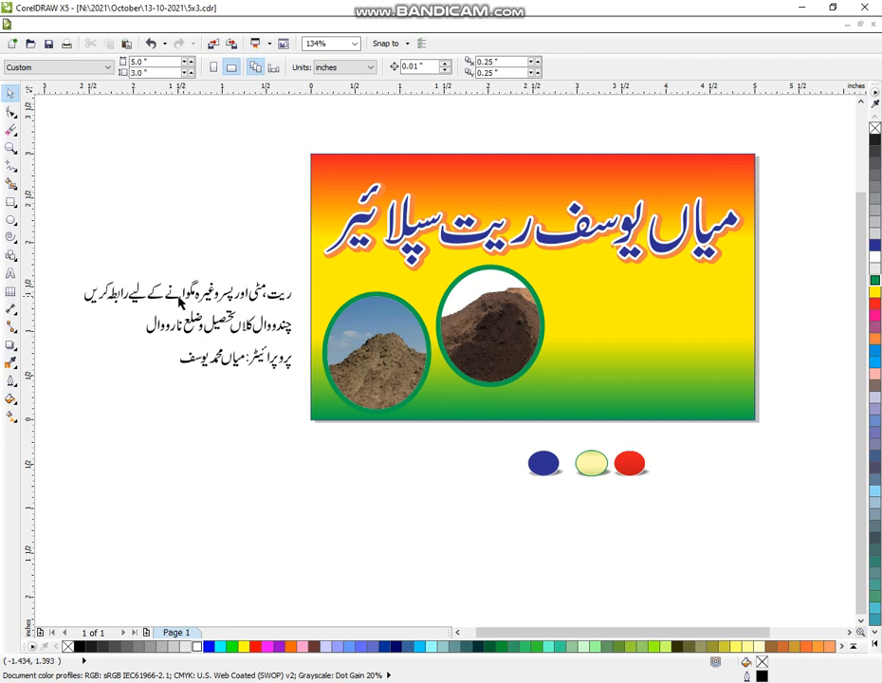
{"action": "left_click_drag", "start_coordinate": [137, 346], "coordinate": [303, 309]}
{"action": "left_click_drag", "start_coordinate": [248, 327], "coordinate": [209, 170]}
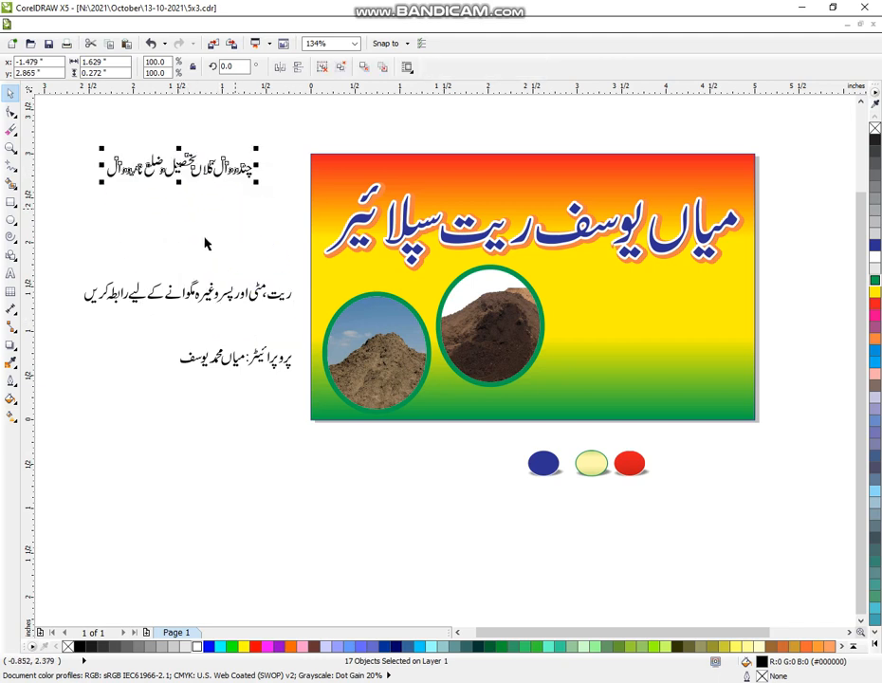
{"action": "left_click", "coordinate": [241, 280]}
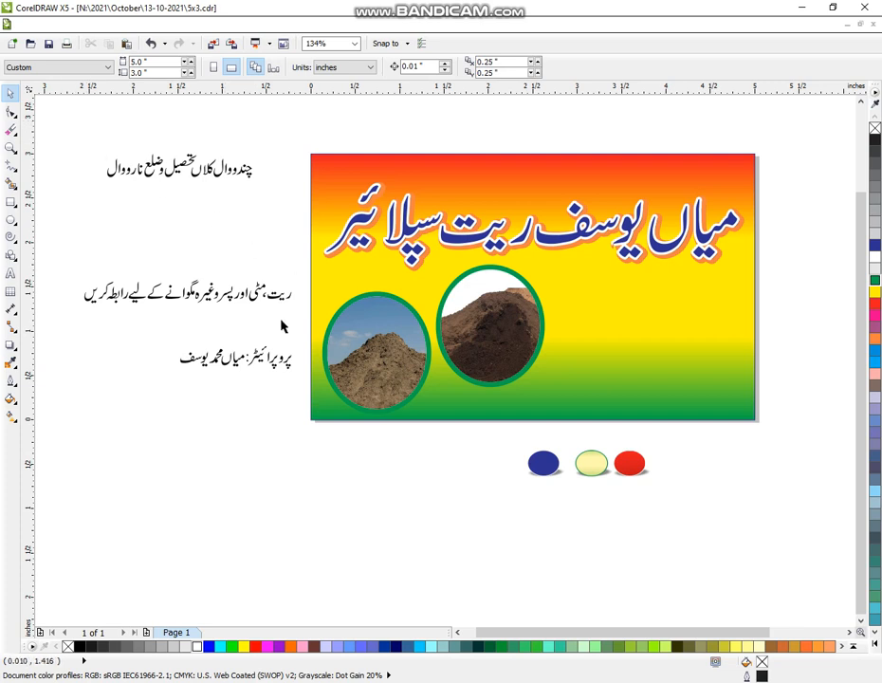
Step: Move the three small coloured ellipses together farther down below the banner
{"action": "left_click", "coordinate": [379, 413]}
{"action": "left_click_drag", "start_coordinate": [441, 512], "coordinate": [706, 434]}
{"action": "left_click_drag", "start_coordinate": [591, 463], "coordinate": [582, 543]}
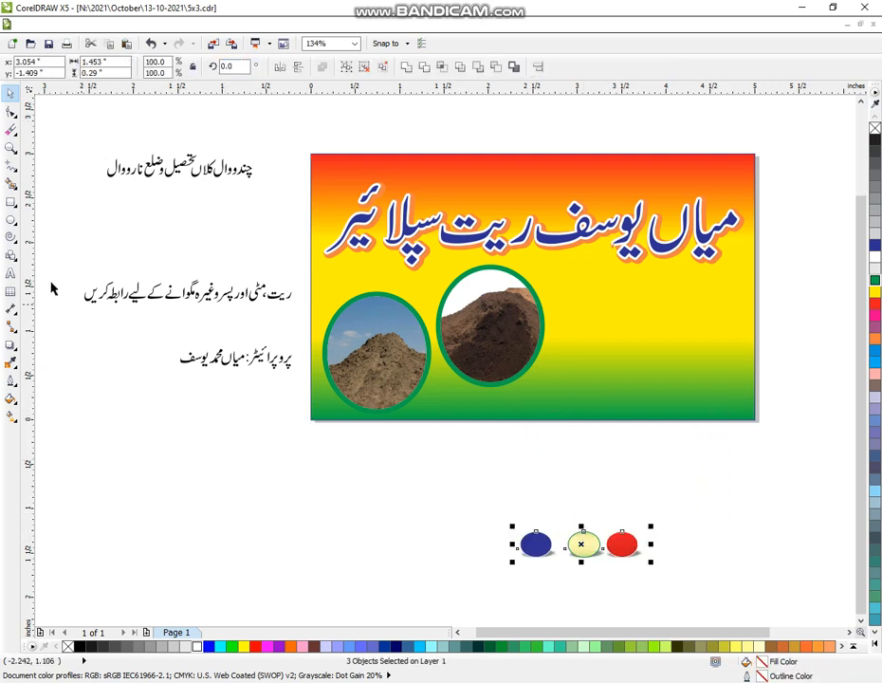
Step: Draw a rectangle about 3.95 by 0.68 inches across the banner's lower-right edge and round its corners to about 0.2 inches
{"action": "key", "text": "F6"}
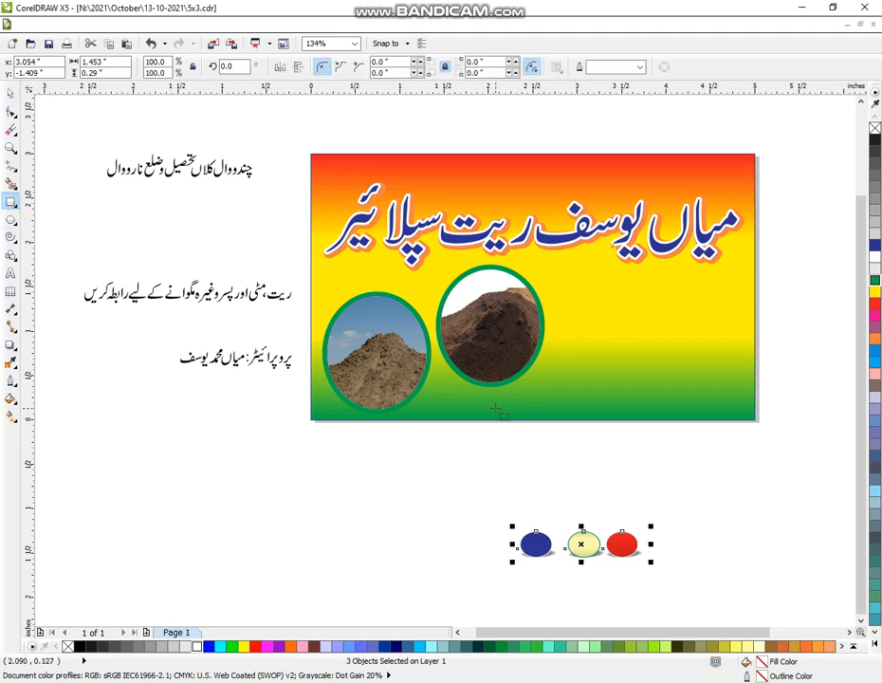
{"action": "mouse_move", "coordinate": [441, 389]}
{"action": "left_mouse_down"}
{"action": "mouse_move", "coordinate": [525, 419]}
{"action": "mouse_move", "coordinate": [799, 459]}
{"action": "mouse_move", "coordinate": [792, 448]}
{"action": "left_mouse_up"}
{"action": "left_click", "coordinate": [10, 111]}
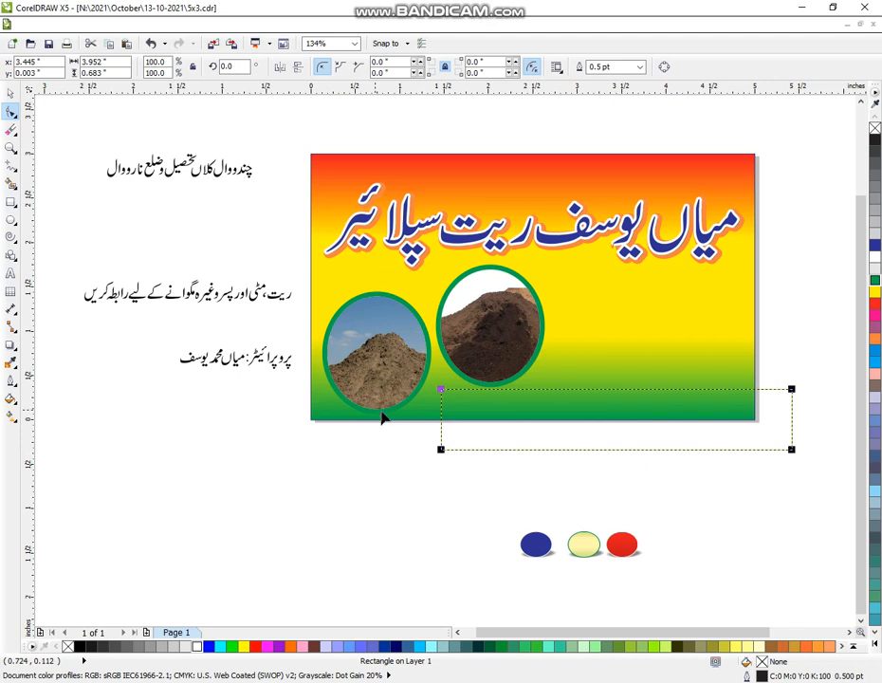
{"action": "left_click_drag", "start_coordinate": [443, 395], "coordinate": [447, 408]}
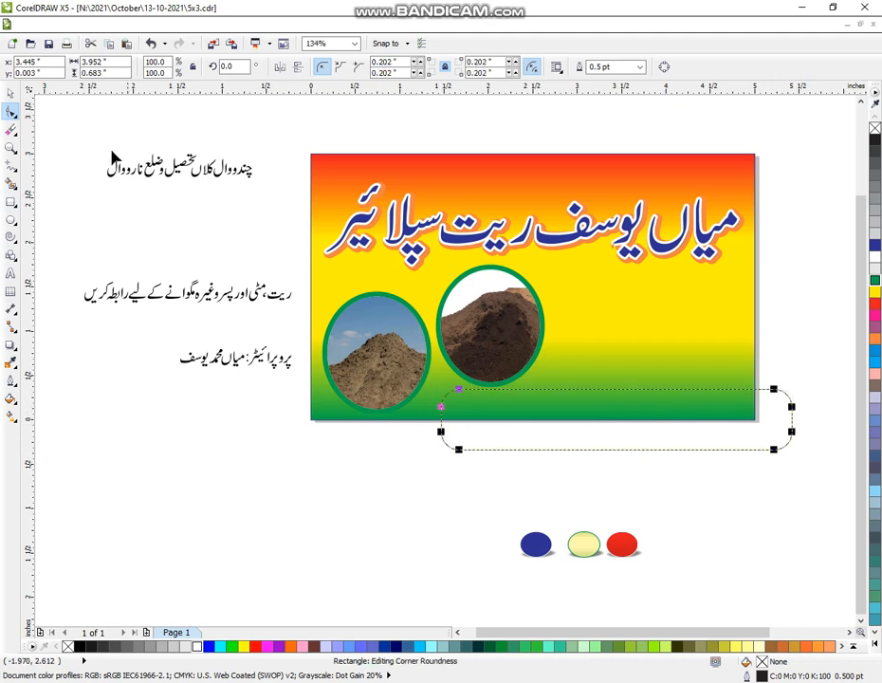
{"action": "left_click", "coordinate": [11, 94]}
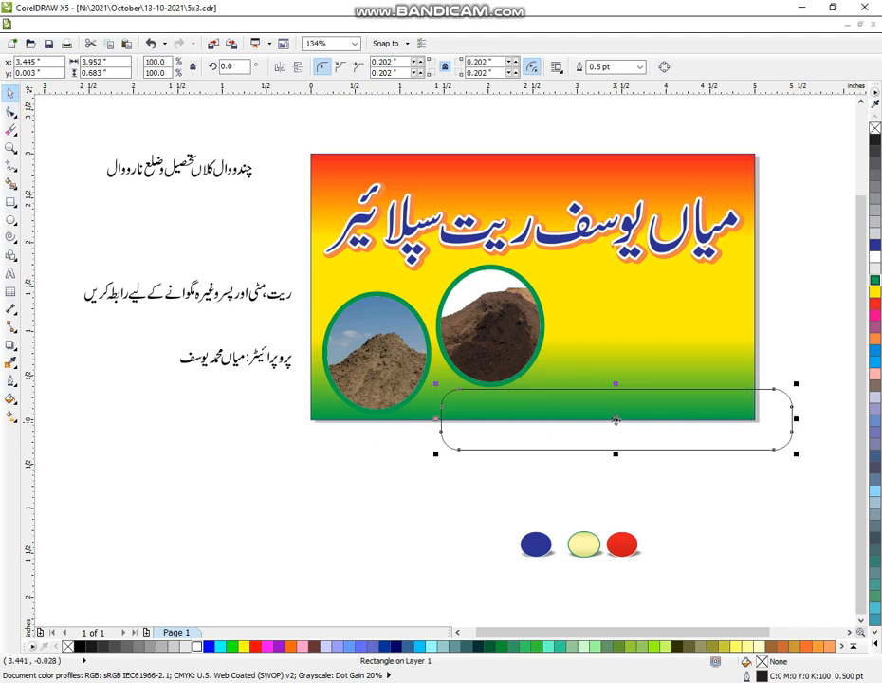
Step: Shift the rounded rectangle slightly left and up so it overlaps the banner's bottom and right edges
{"action": "left_click_drag", "start_coordinate": [611, 420], "coordinate": [608, 428]}
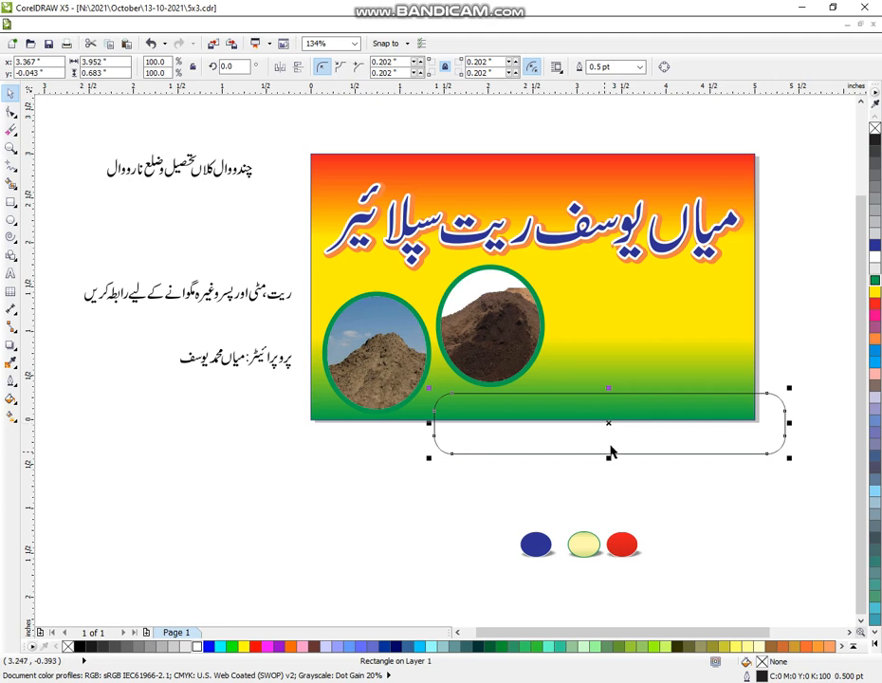
{"action": "left_click", "coordinate": [611, 425]}
{"action": "left_click", "coordinate": [613, 423]}
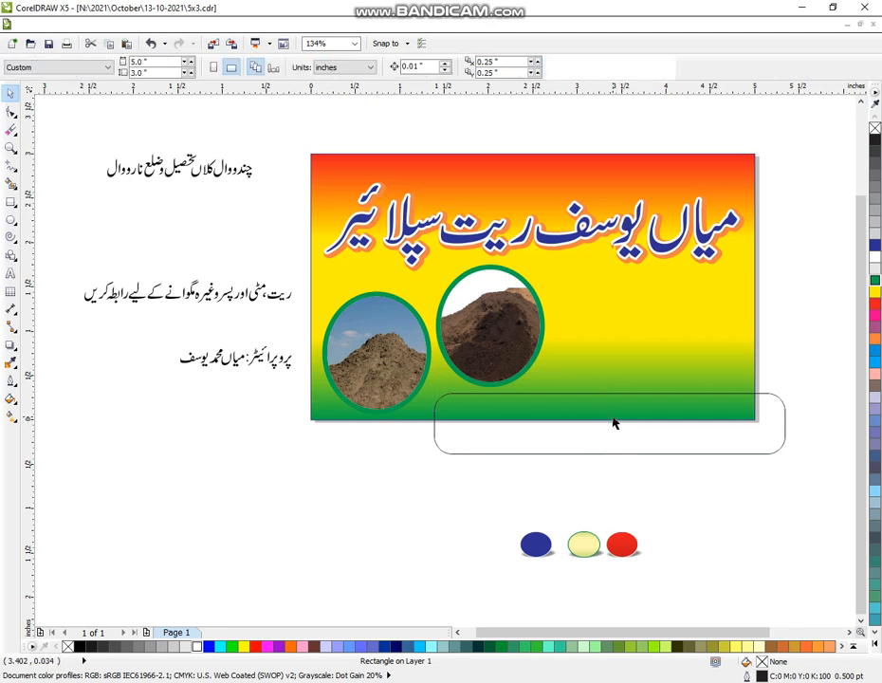
{"action": "left_click_drag", "start_coordinate": [814, 383], "coordinate": [426, 486]}
{"action": "left_click", "coordinate": [607, 424]}
{"action": "left_click_drag", "start_coordinate": [787, 384], "coordinate": [464, 498]}
{"action": "left_click_drag", "start_coordinate": [606, 421], "coordinate": [605, 414]}
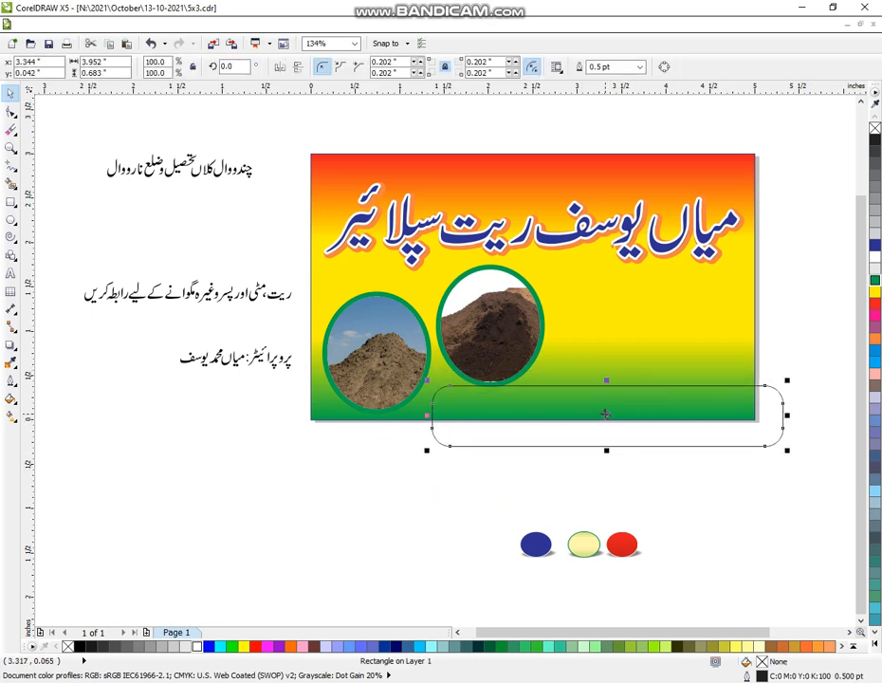
Step: Give the rounded rectangle a white fill and dark blue outline, and stretch it leftward to about 4.08 inches wide
{"action": "left_click", "coordinate": [874, 269]}
{"action": "right_click", "coordinate": [875, 246]}
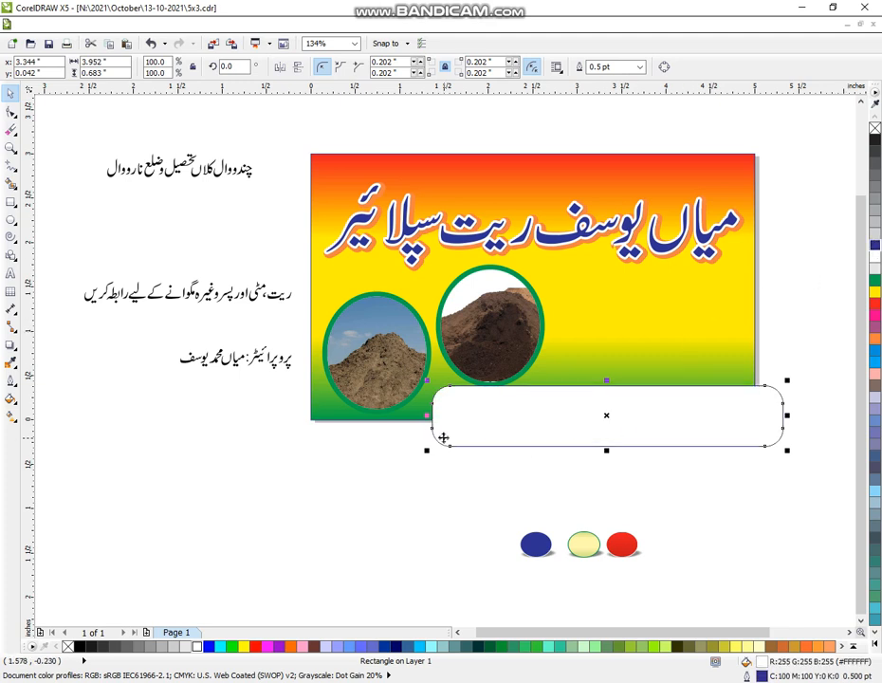
{"action": "left_click_drag", "start_coordinate": [426, 415], "coordinate": [415, 418]}
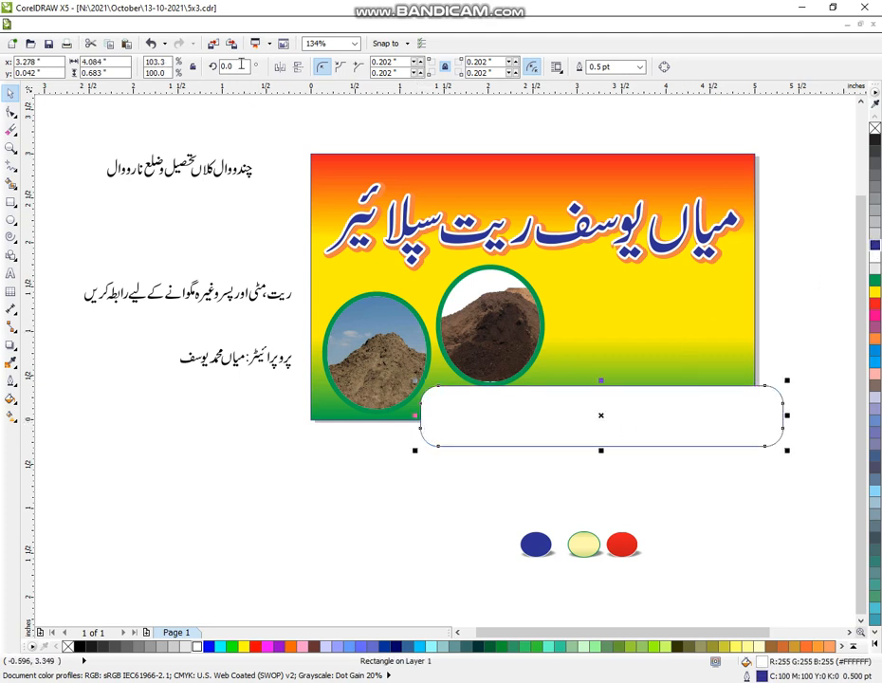
Step: PowerClip the white rounded rectangle into the banner's gradient background
{"action": "left_click", "coordinate": [202, 24]}
{"action": "mouse_move", "coordinate": [258, 219]}
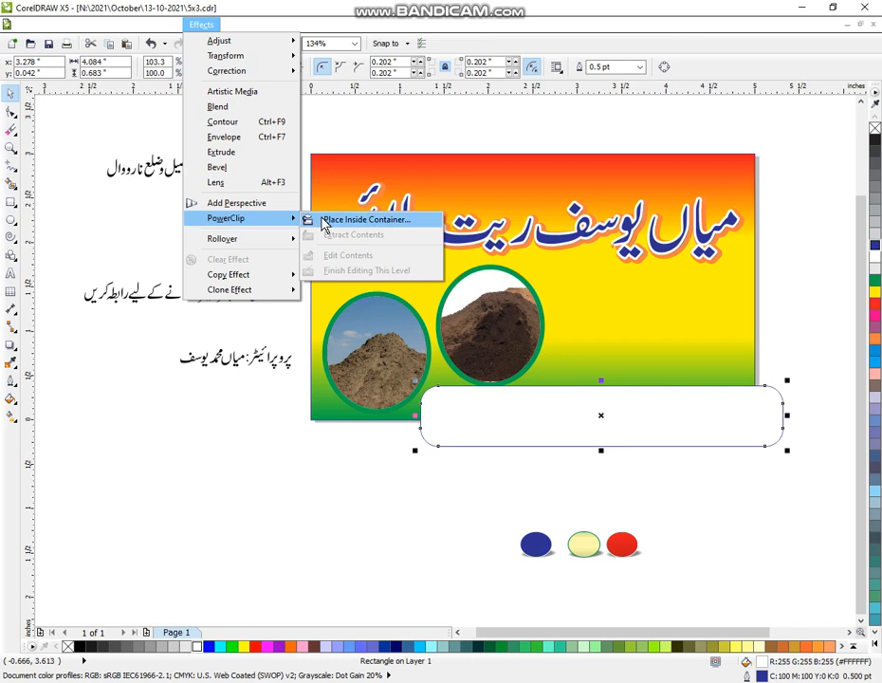
{"action": "left_click", "coordinate": [324, 223]}
{"action": "left_click", "coordinate": [557, 313]}
{"action": "left_click", "coordinate": [579, 470]}
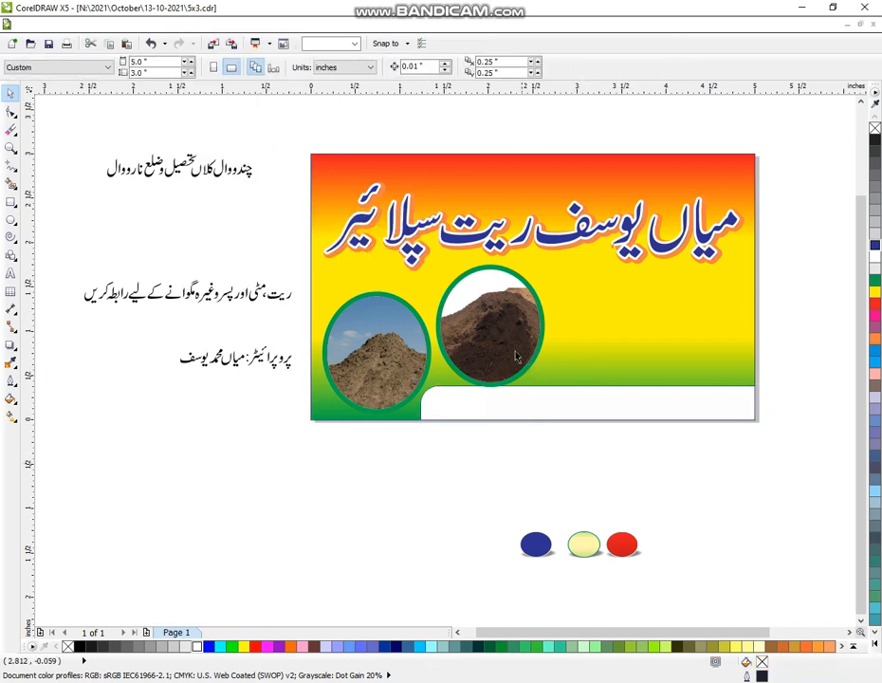
Step: Scale the dark soil photo's ellipse down to about 96.6% so it clears the white strip
{"action": "left_click", "coordinate": [517, 356]}
{"action": "left_click_drag", "start_coordinate": [545, 386], "coordinate": [540, 380]}
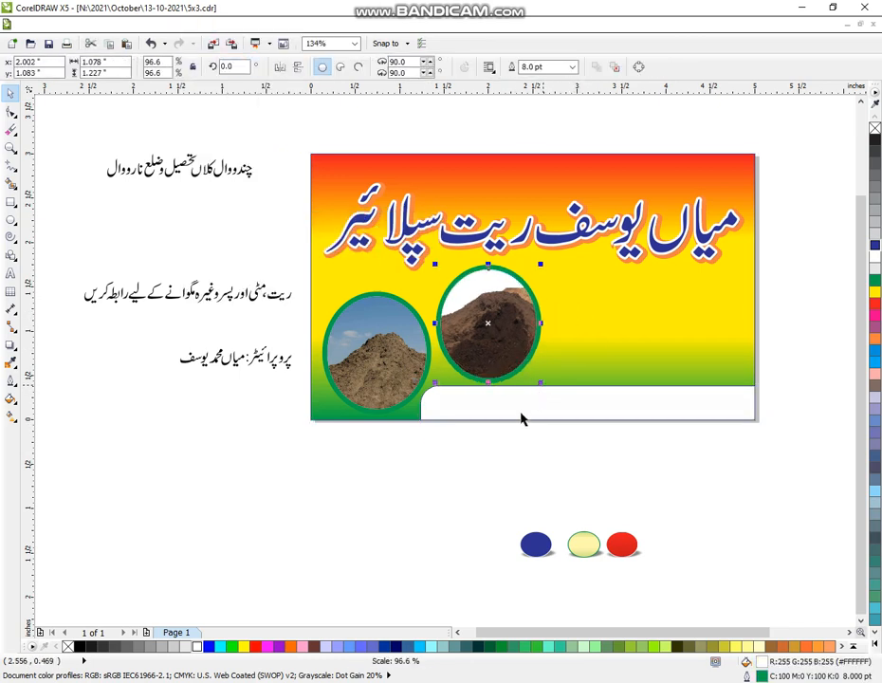
{"action": "left_click", "coordinate": [497, 440]}
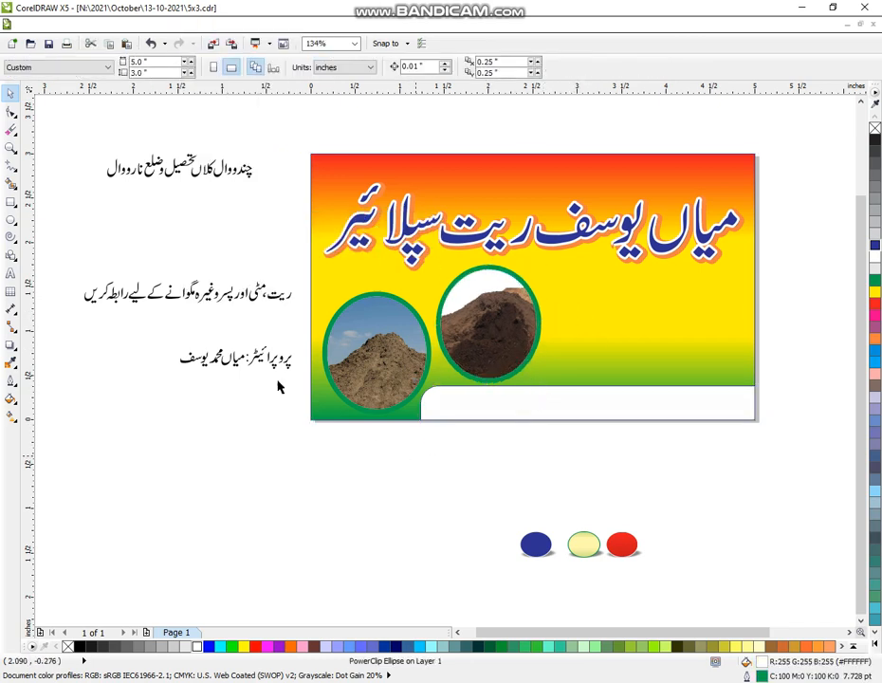
Step: Move the grouped Urdu address line onto the white strip at the banner's bottom edge
{"action": "left_click", "coordinate": [173, 163]}
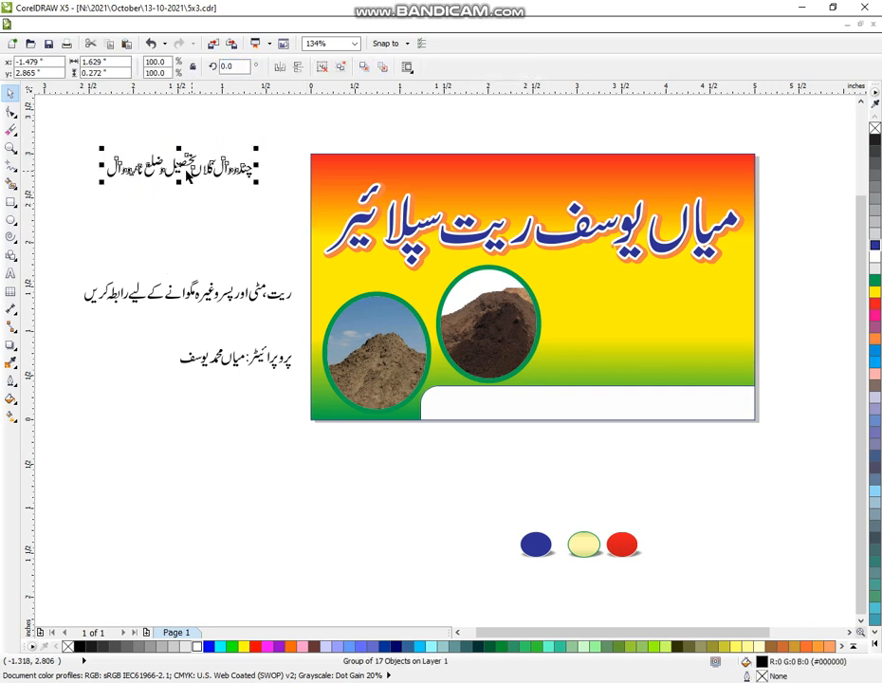
{"action": "left_click_drag", "start_coordinate": [173, 163], "coordinate": [652, 399]}
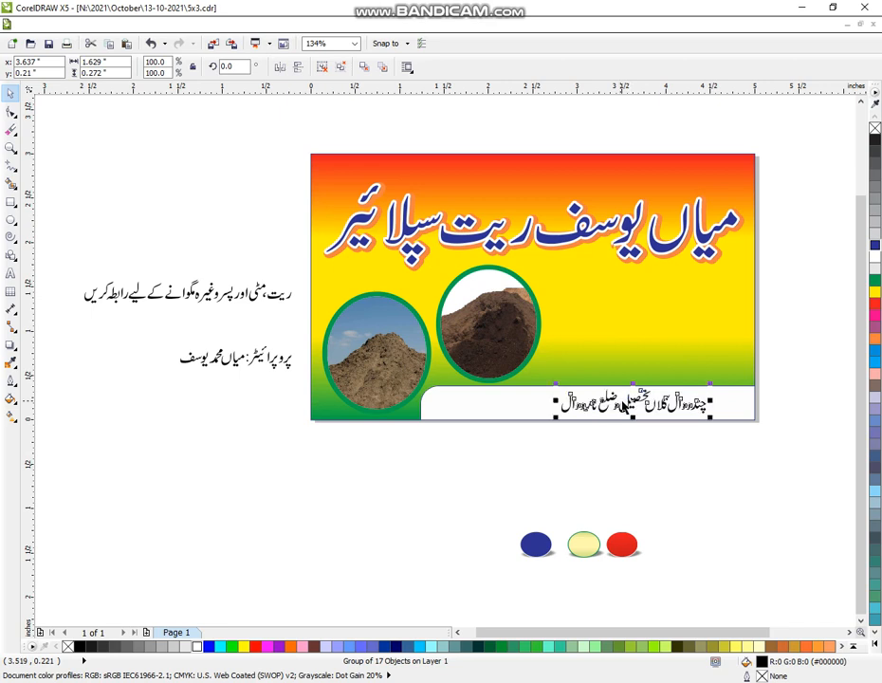
Step: Fill the grouped Urdu address line on the white strip with magenta
{"action": "left_click", "coordinate": [873, 313]}
{"action": "left_click", "coordinate": [763, 494]}
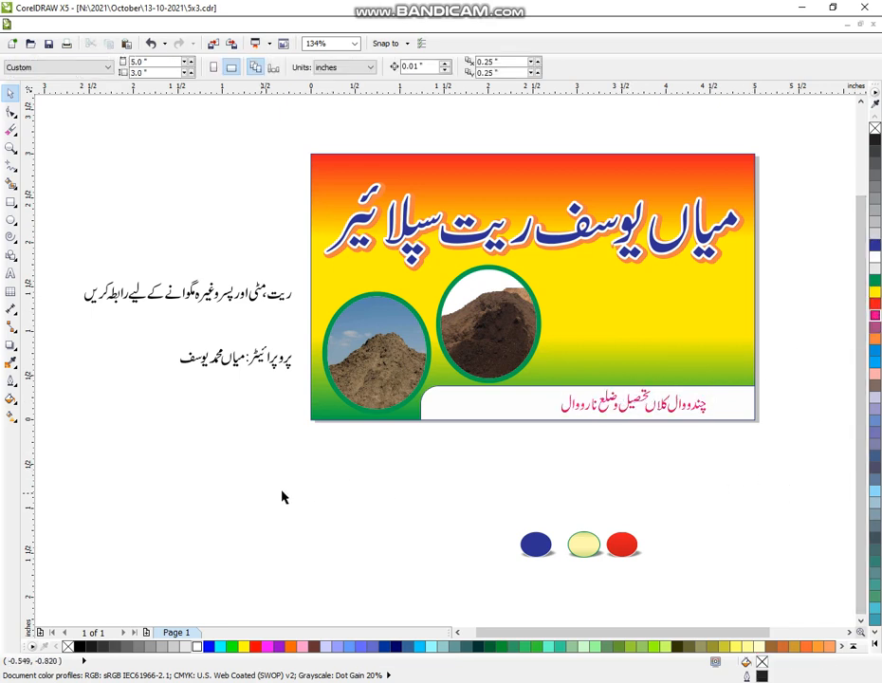
Step: Draw a white-filled rounded rectangle about 2.23 by 0.64 inches beside the dark soil photo, with corner radii of about 0.127 inches
{"action": "double_click", "coordinate": [11, 149]}
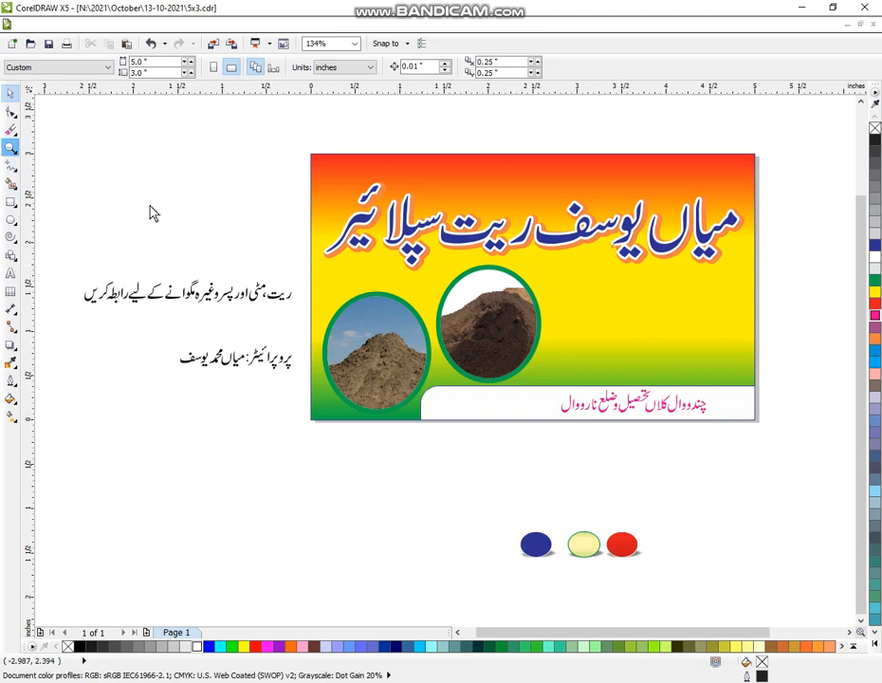
{"action": "left_click_drag", "start_coordinate": [507, 410], "coordinate": [652, 574]}
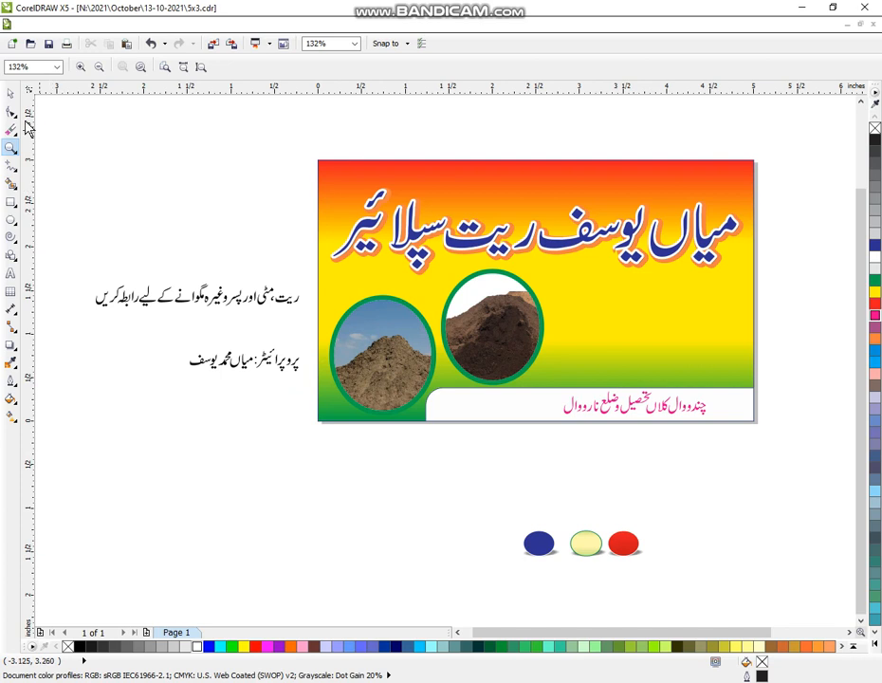
{"action": "left_click", "coordinate": [11, 93]}
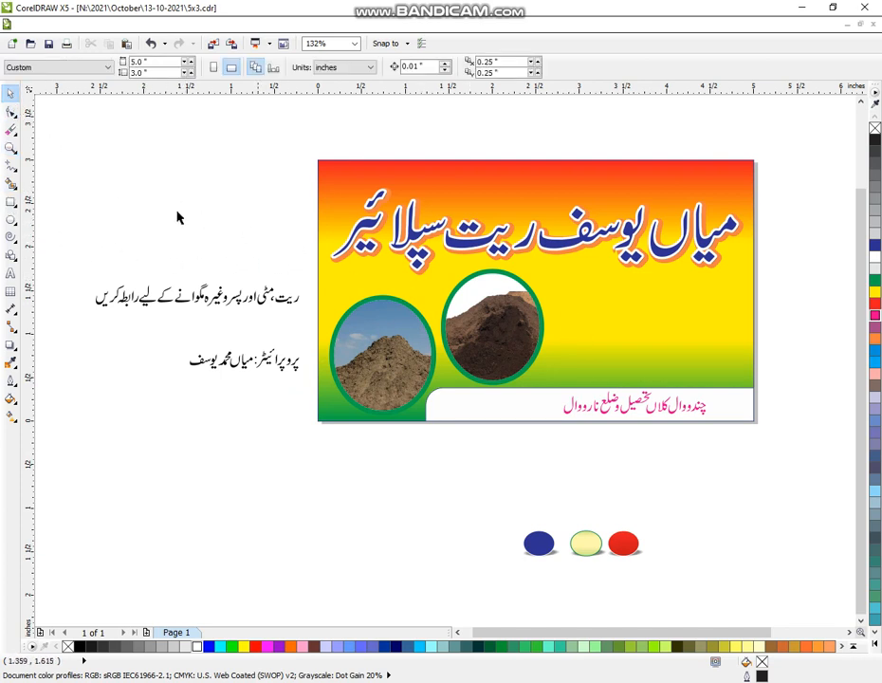
{"action": "left_click", "coordinate": [11, 201]}
{"action": "left_click_drag", "start_coordinate": [548, 274], "coordinate": [744, 334]}
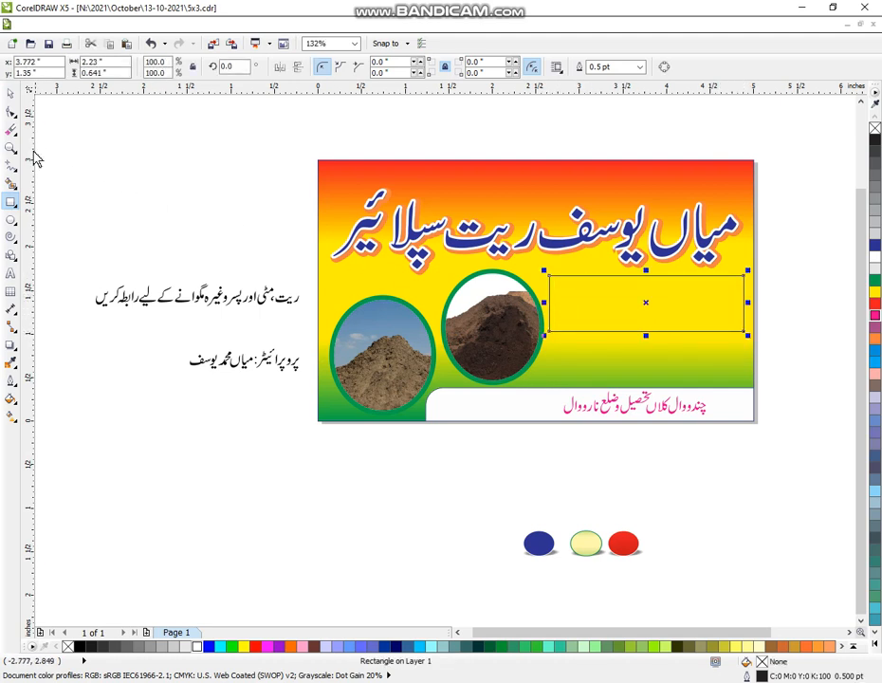
{"action": "left_click", "coordinate": [11, 111]}
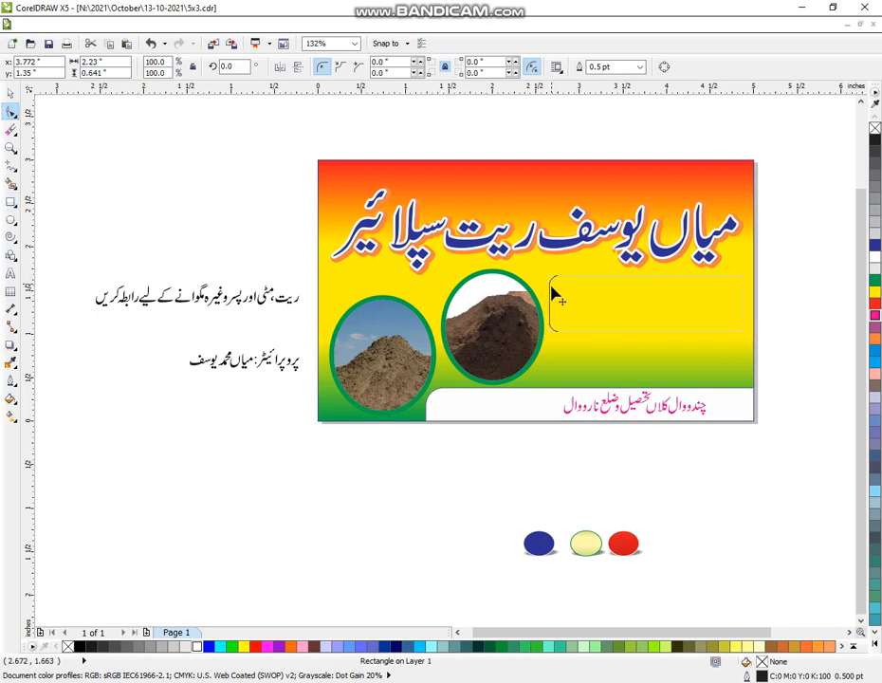
{"action": "left_click_drag", "start_coordinate": [550, 284], "coordinate": [562, 284]}
{"action": "key", "text": "space"}
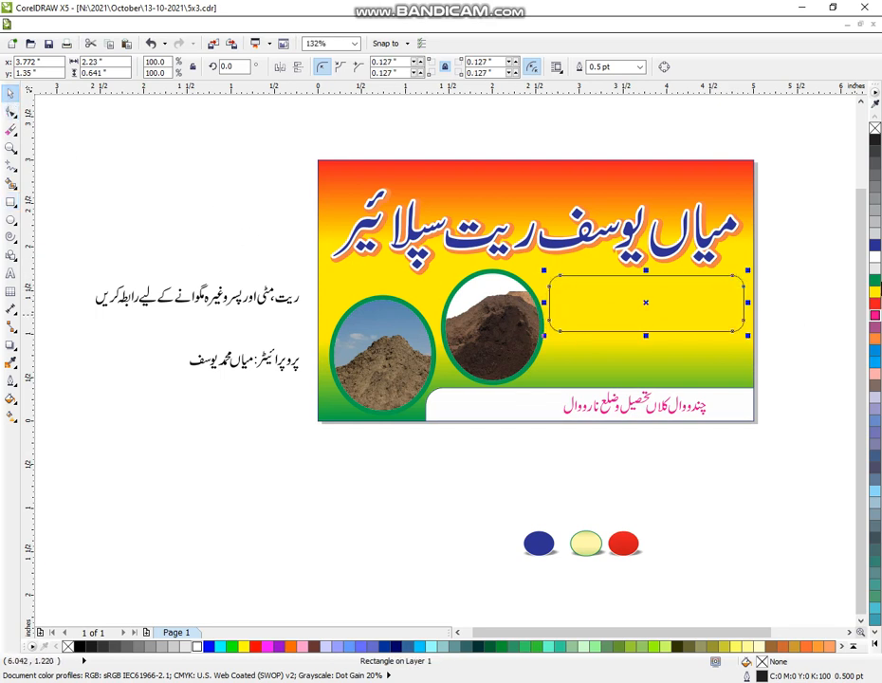
{"action": "left_click", "coordinate": [875, 258]}
Step: Shift the Urdu title and the dark soil photo slightly upward, and extend the white rounded box's top edge upward
{"action": "left_click_drag", "start_coordinate": [792, 150], "coordinate": [308, 286]}
{"action": "key", "text": "Up"}
{"action": "key", "text": "Up"}
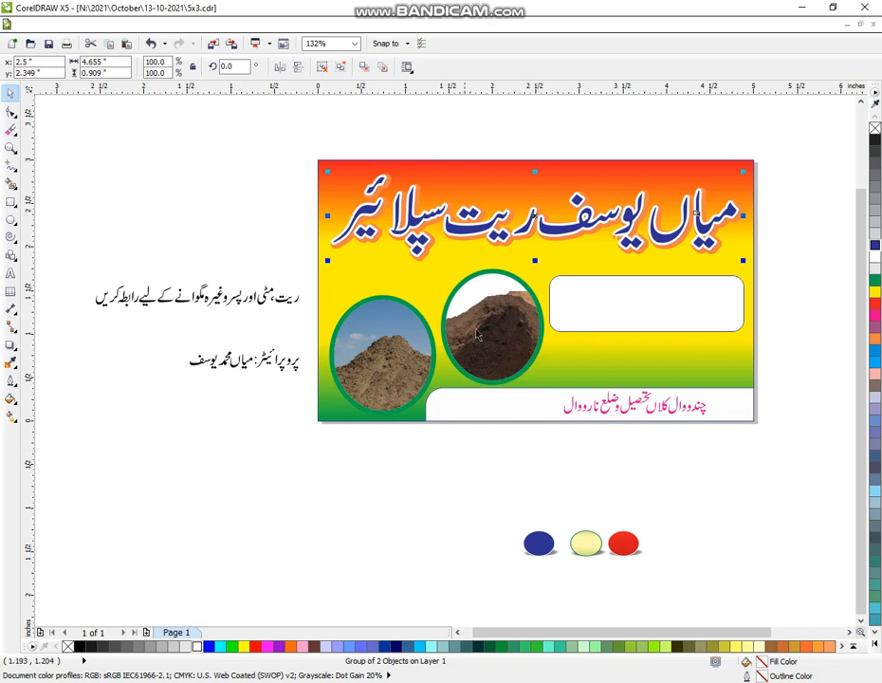
{"action": "left_click", "coordinate": [477, 330]}
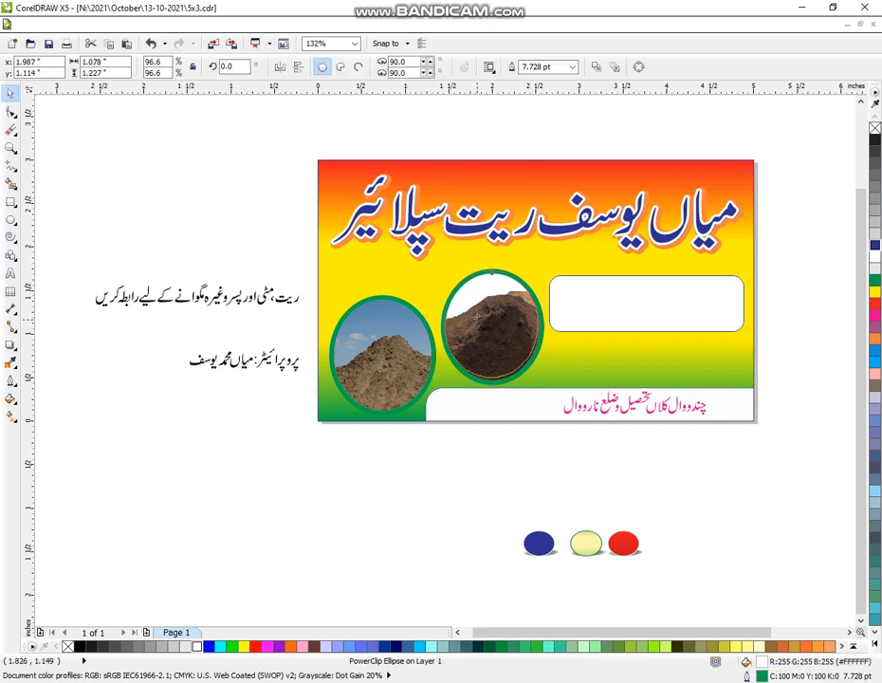
{"action": "left_click", "coordinate": [635, 319]}
{"action": "left_click_drag", "start_coordinate": [645, 271], "coordinate": [647, 263]}
Step: Split the Urdu contact sentence into two separately grouped halves and stack them as two lines beside the banner
{"action": "left_click_drag", "start_coordinate": [308, 262], "coordinate": [198, 325]}
{"action": "left_click_drag", "start_coordinate": [252, 295], "coordinate": [241, 227]}
{"action": "key", "text": "ctrl+g"}
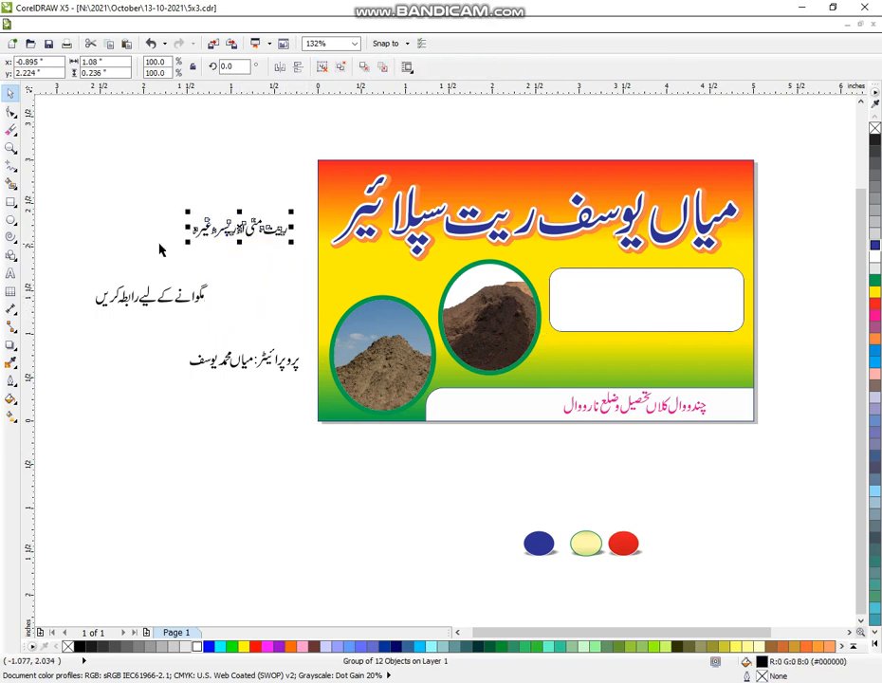
{"action": "left_click_drag", "start_coordinate": [72, 262], "coordinate": [240, 329]}
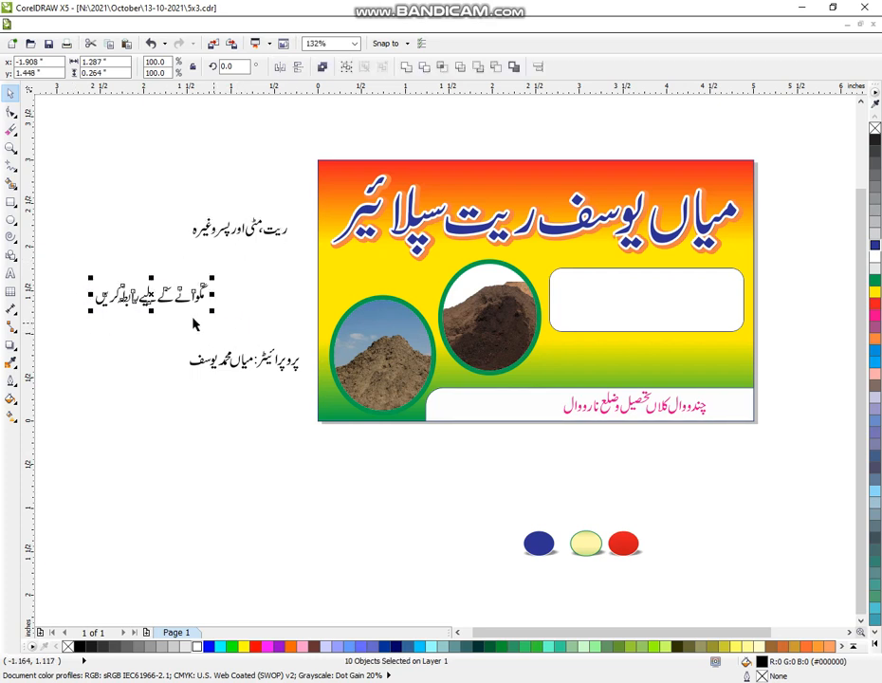
{"action": "key", "text": "ctrl+g"}
{"action": "left_click_drag", "start_coordinate": [149, 296], "coordinate": [239, 248]}
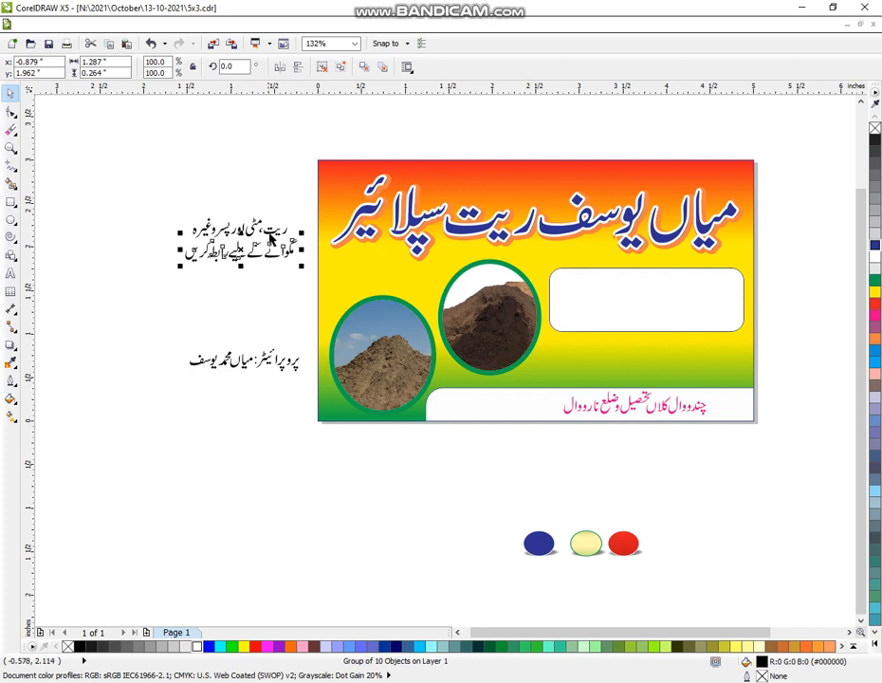
Step: Centre the two contact lines on each other and place them in the white rounded box, enlarged to about 1.62 by 0.64 inches
{"action": "left_click", "coordinate": [271, 230], "text": "shift"}
{"action": "key", "text": "c"}
{"action": "left_click_drag", "start_coordinate": [243, 249], "coordinate": [649, 297]}
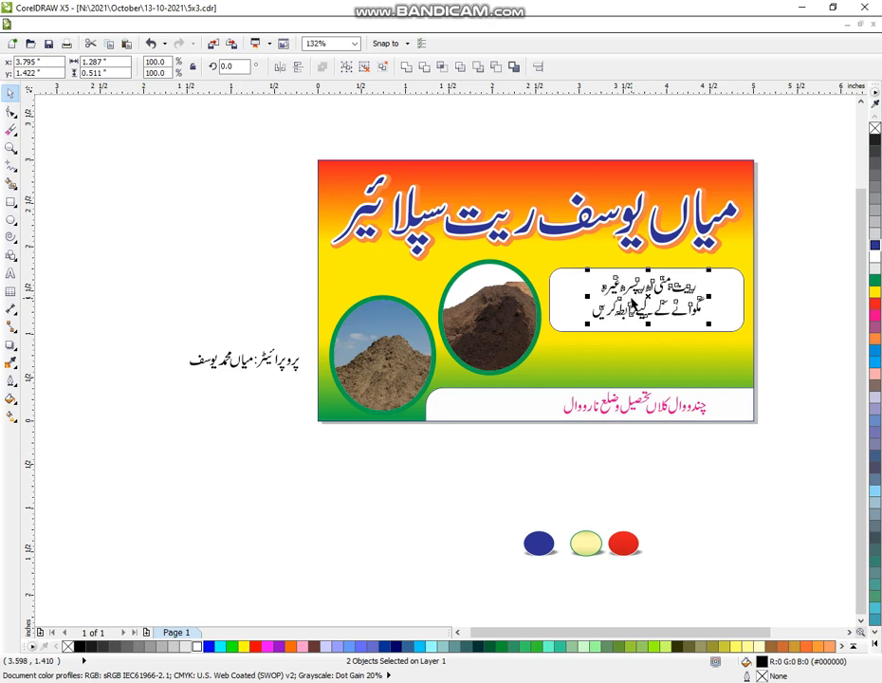
{"action": "left_click_drag", "start_coordinate": [708, 273], "coordinate": [715, 269]}
{"action": "left_click_drag", "start_coordinate": [650, 297], "coordinate": [647, 302]}
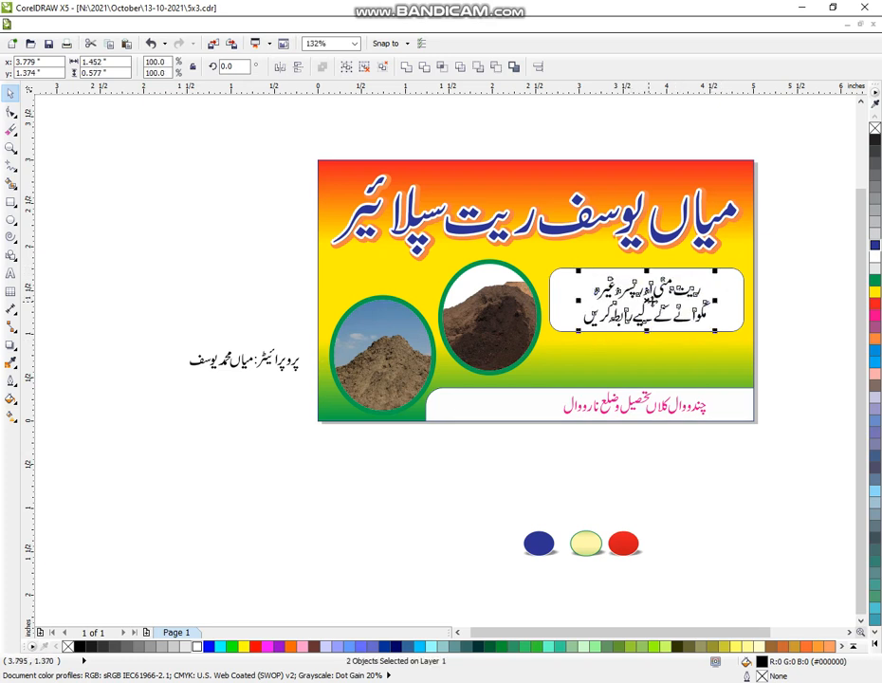
{"action": "left_click_drag", "start_coordinate": [713, 270], "coordinate": [722, 268]}
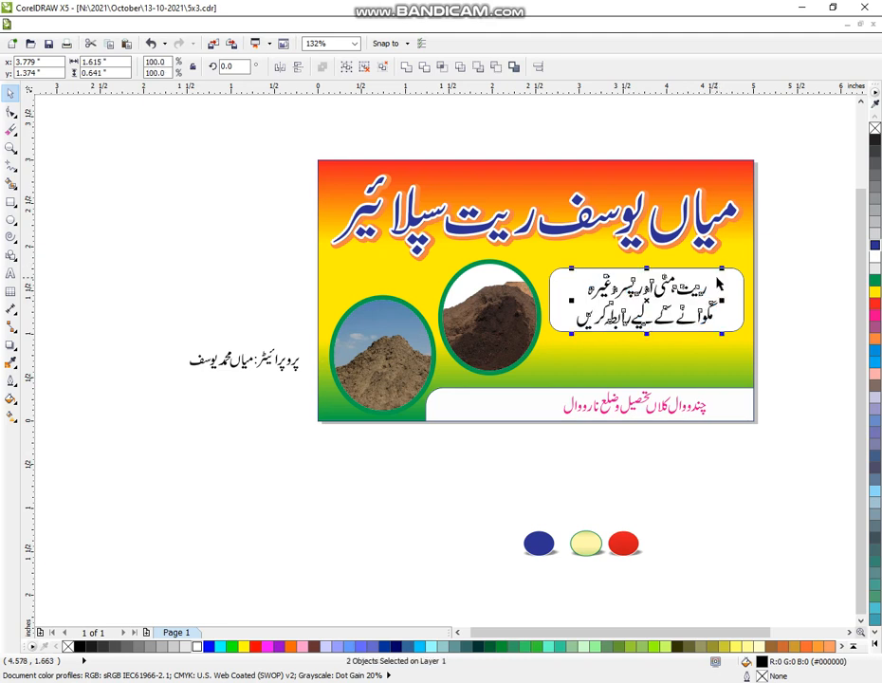
Step: Fill the two contact lines in the rounded box with magenta
{"action": "left_click", "coordinate": [876, 310]}
{"action": "left_click", "coordinate": [876, 317]}
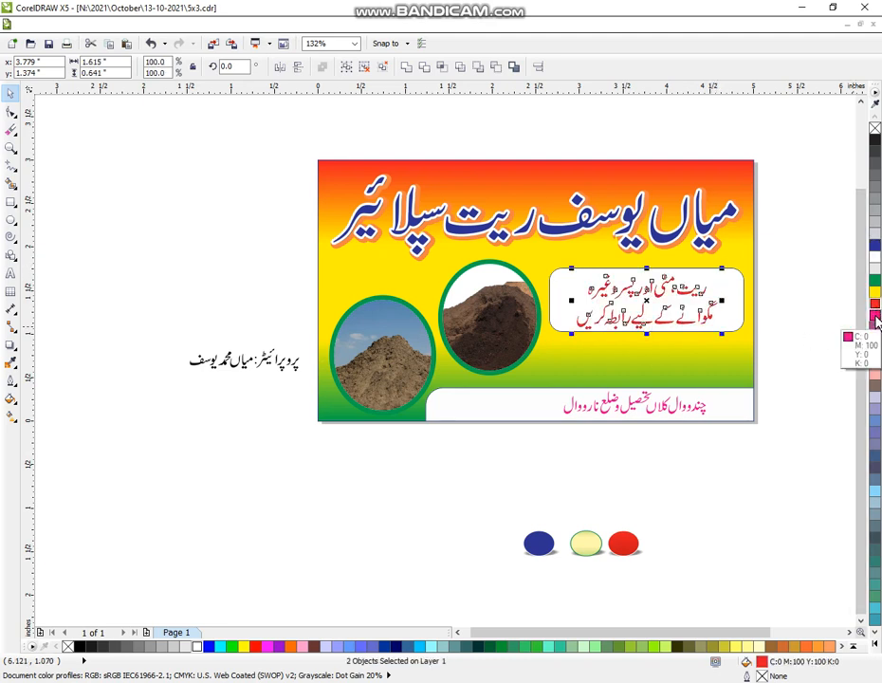
{"action": "left_click", "coordinate": [812, 306]}
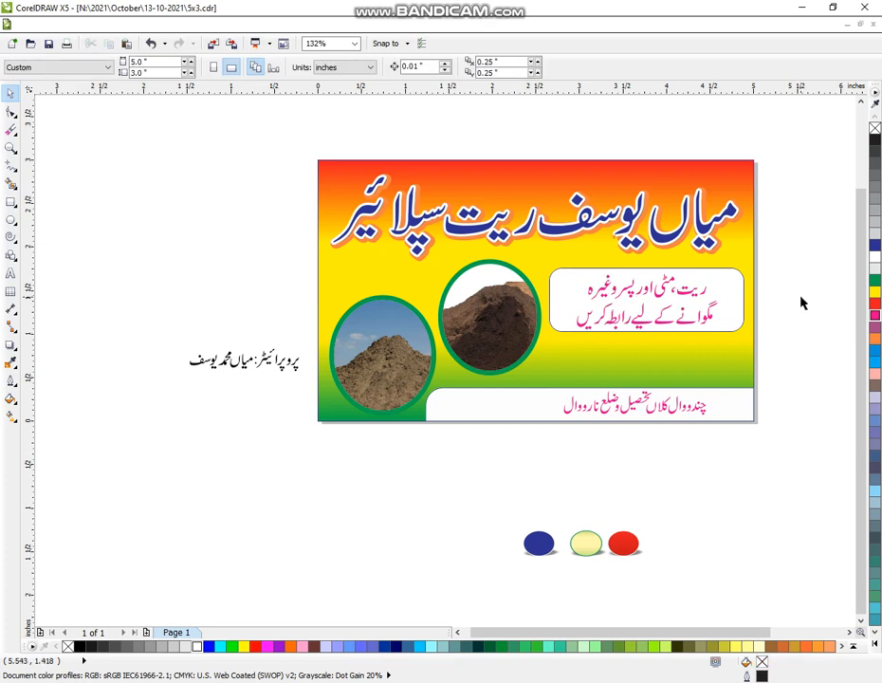
Step: Move the Urdu proprietor line to the empty area just below the banner
{"action": "left_click_drag", "start_coordinate": [181, 325], "coordinate": [317, 410]}
{"action": "left_click_drag", "start_coordinate": [248, 362], "coordinate": [658, 456]}
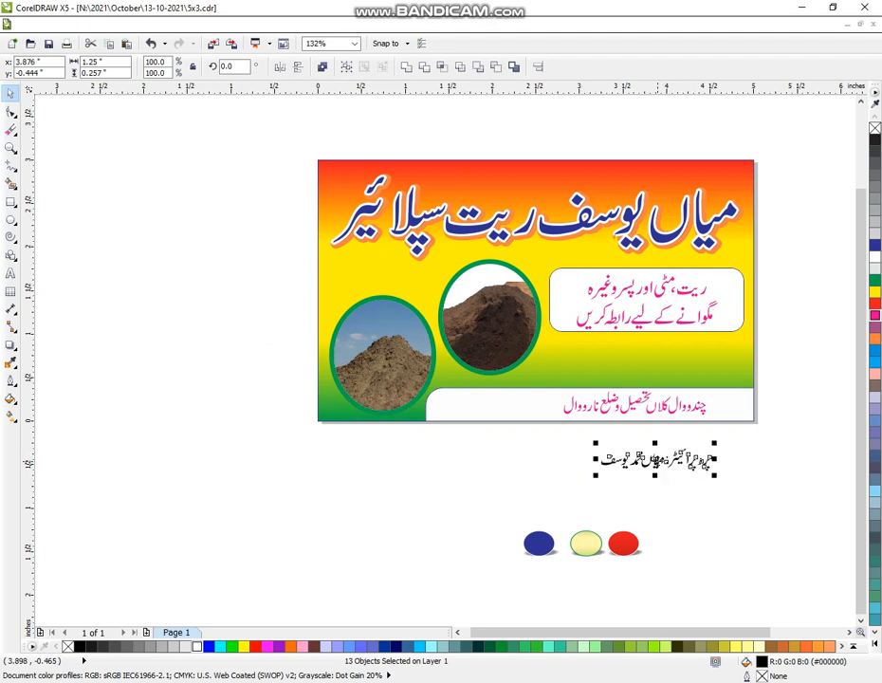
Step: Weld the letters of the proprietor label, including its colon, and move the label away from the name
{"action": "left_click", "coordinate": [10, 147]}
{"action": "left_click_drag", "start_coordinate": [396, 253], "coordinate": [781, 474]}
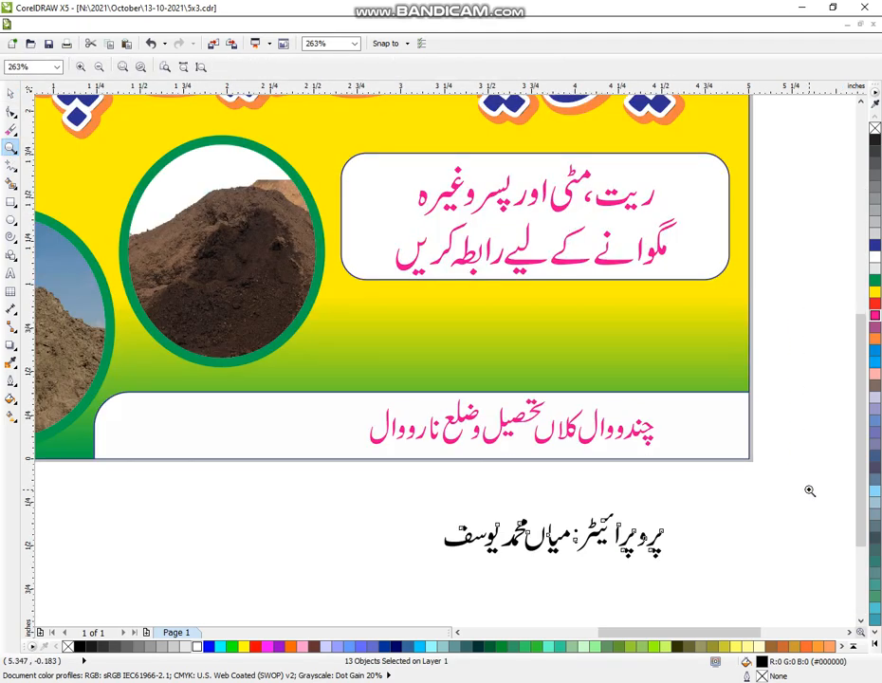
{"action": "left_click_drag", "start_coordinate": [372, 347], "coordinate": [772, 555]}
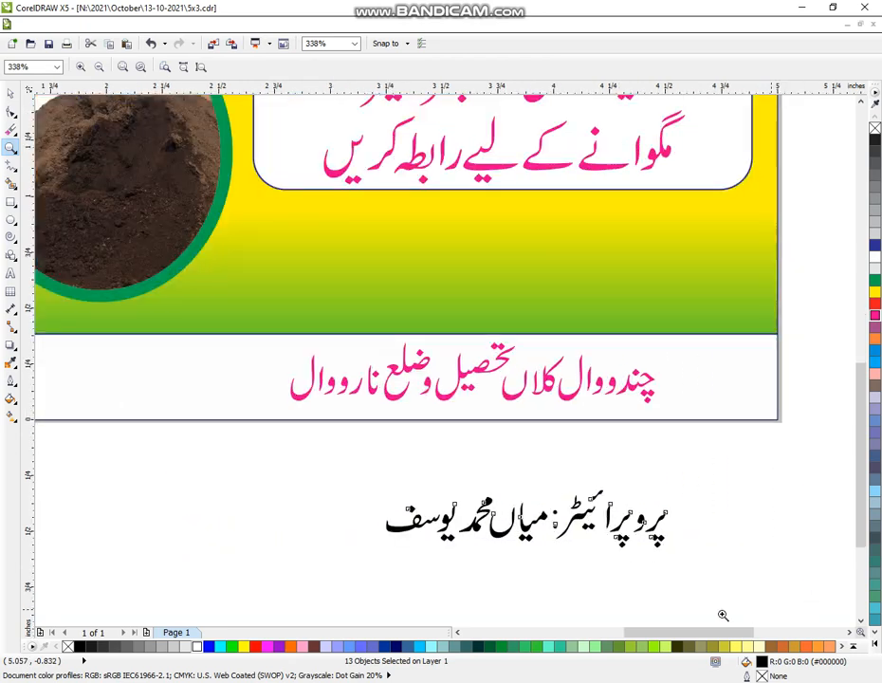
{"action": "left_click", "coordinate": [9, 97]}
{"action": "left_click_drag", "start_coordinate": [730, 468], "coordinate": [545, 578]}
{"action": "left_click", "coordinate": [408, 69]}
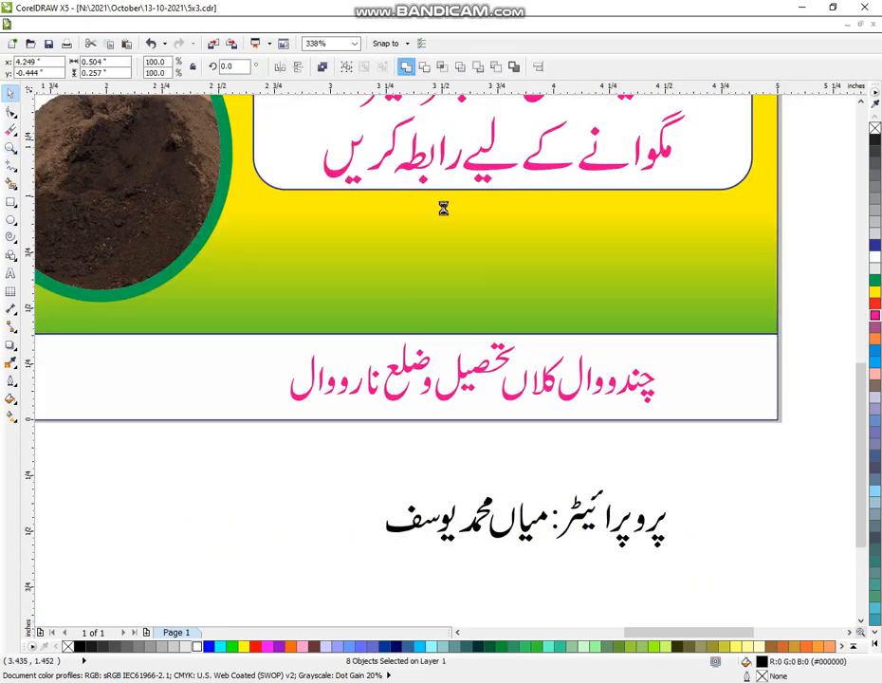
{"action": "left_click_drag", "start_coordinate": [611, 520], "coordinate": [702, 538]}
Step: Weld the letters of the proprietor's name, move it onto the green area under the rounded box, and enlarge it
{"action": "left_click_drag", "start_coordinate": [355, 472], "coordinate": [620, 560]}
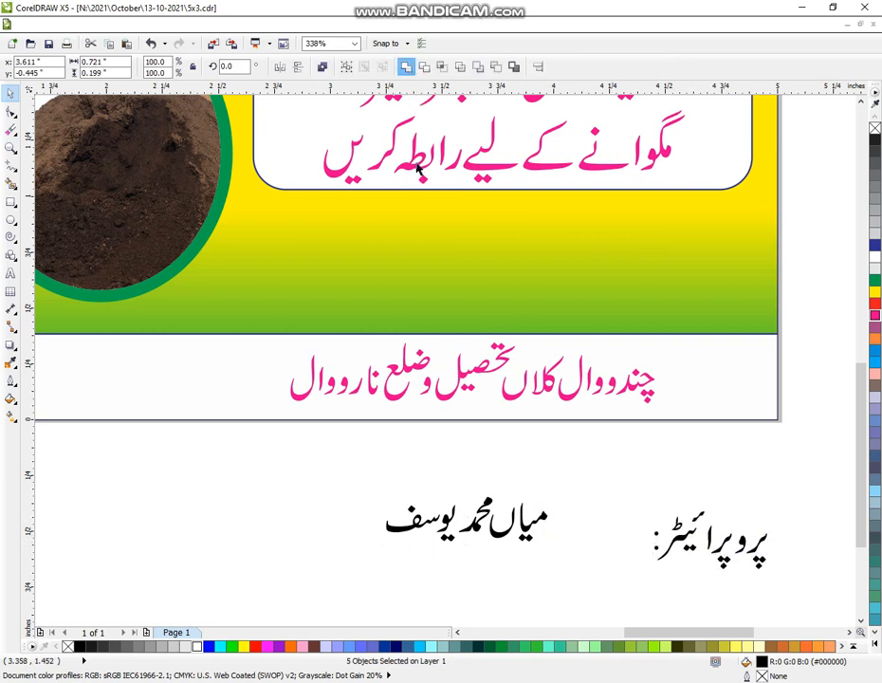
{"action": "left_click", "coordinate": [406, 66]}
{"action": "left_click_drag", "start_coordinate": [464, 514], "coordinate": [676, 258]}
{"action": "left_click_drag", "start_coordinate": [592, 288], "coordinate": [554, 300]}
Step: Add artistic text near the banner's lower edge with the two contact phone numbers on separate lines
{"action": "left_click", "coordinate": [10, 273]}
{"action": "left_click", "coordinate": [65, 450]}
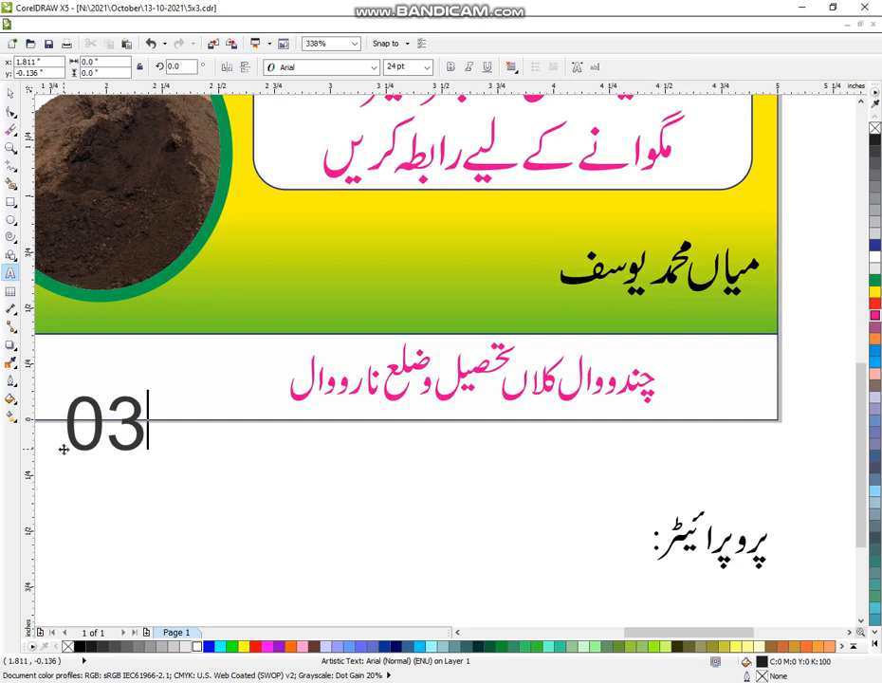
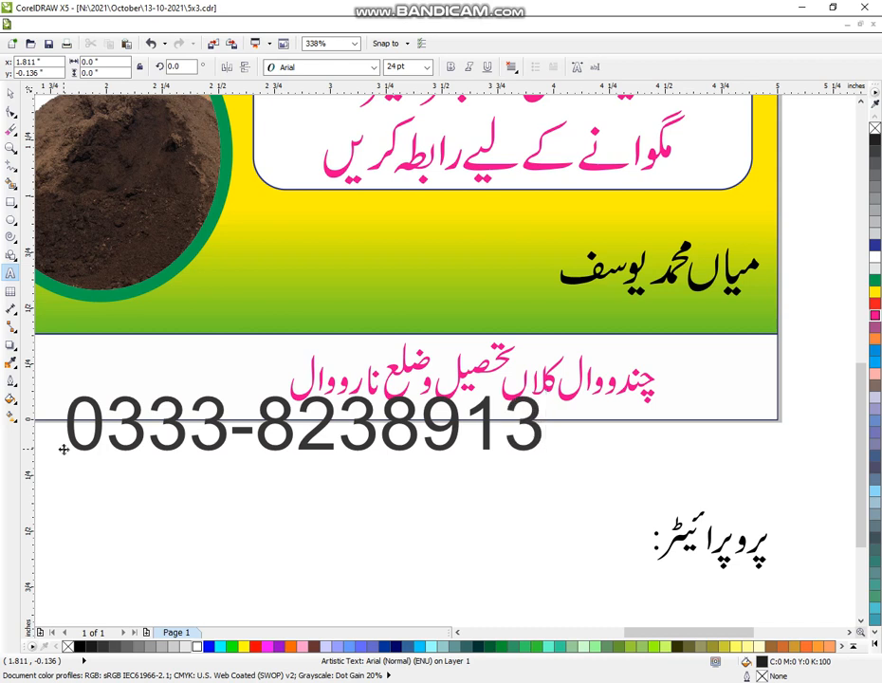
{"action": "key", "text": "Return"}
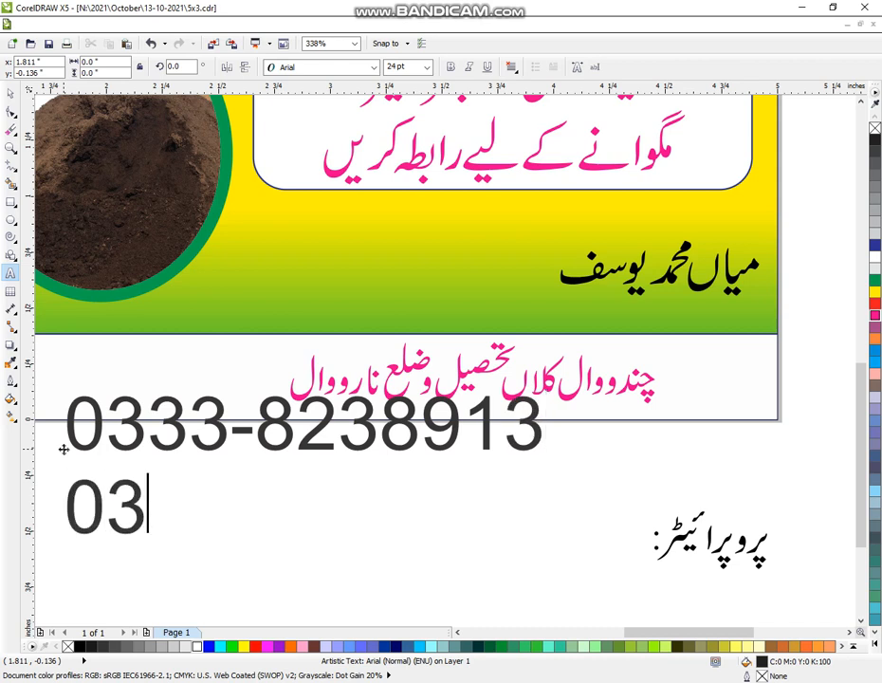
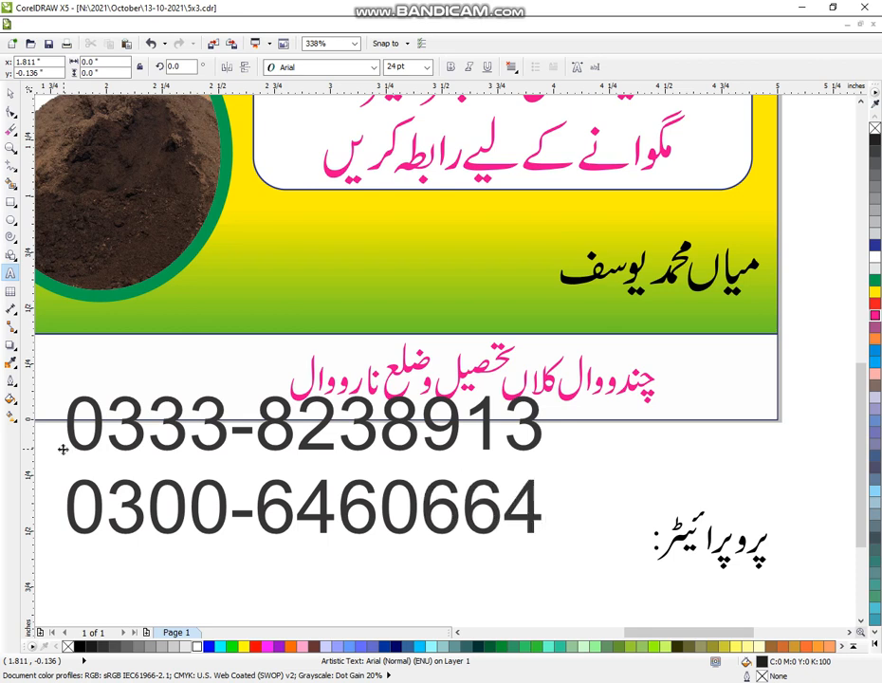
Step: Change the phone number text's font to Arial Black
{"action": "left_click", "coordinate": [9, 93]}
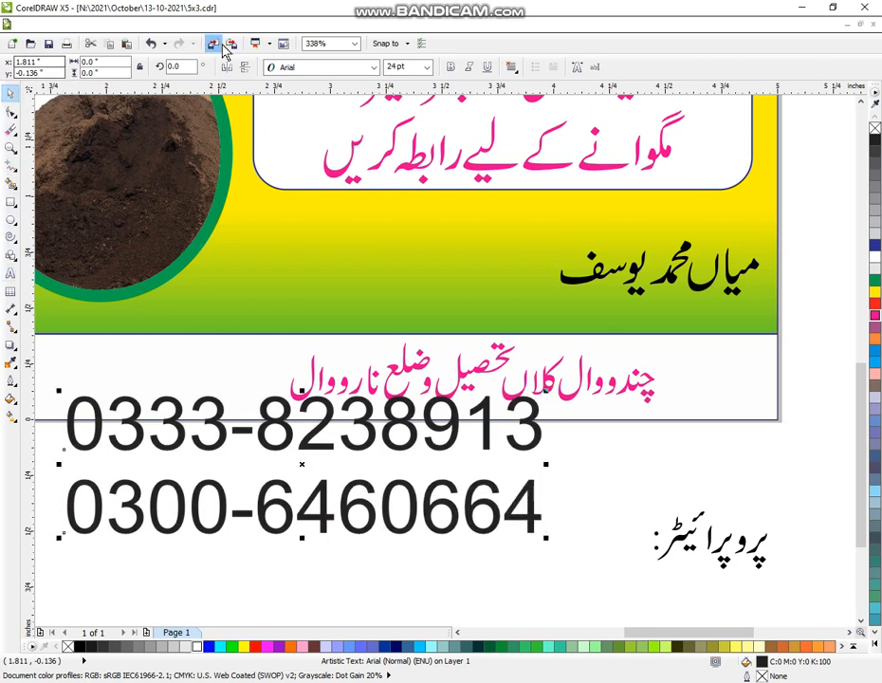
{"action": "left_click", "coordinate": [302, 68]}
{"action": "left_click", "coordinate": [302, 97]}
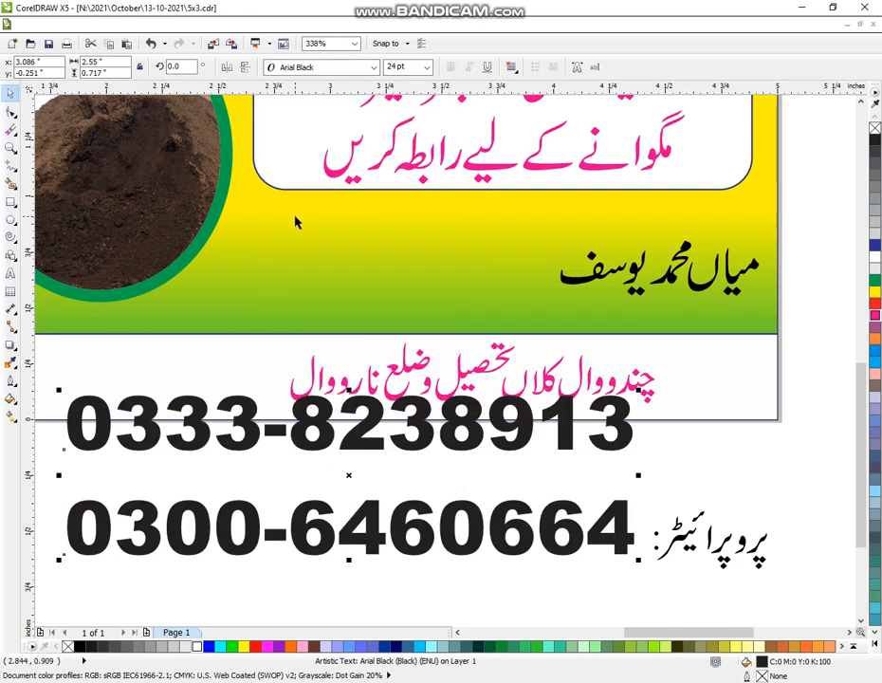
Step: Break the phone number text into two closely stacked, centred lines and scale them down to about 12.65 pt
{"action": "key", "text": "ctrl+k"}
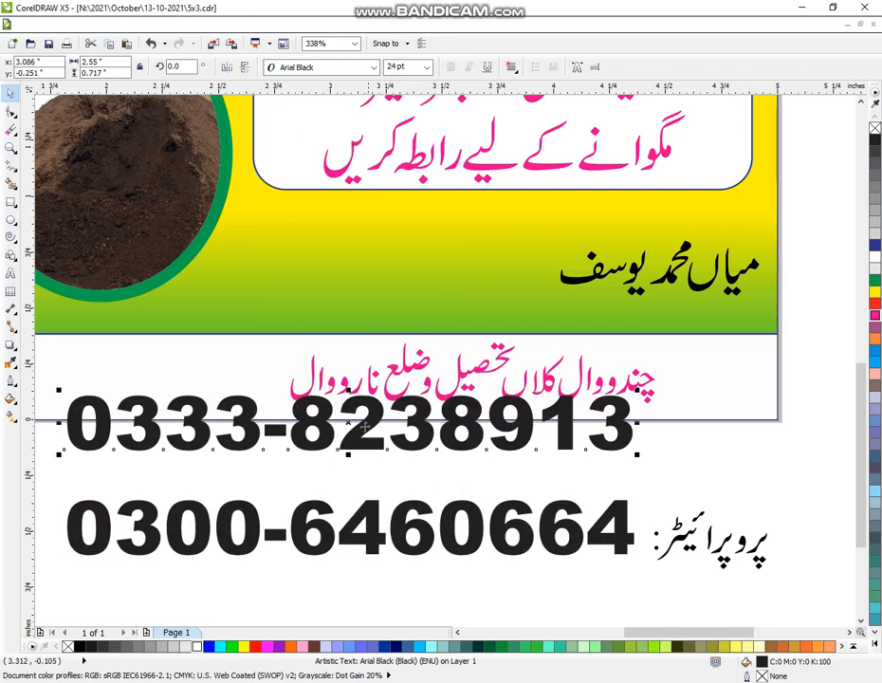
{"action": "left_click_drag", "start_coordinate": [358, 429], "coordinate": [364, 465]}
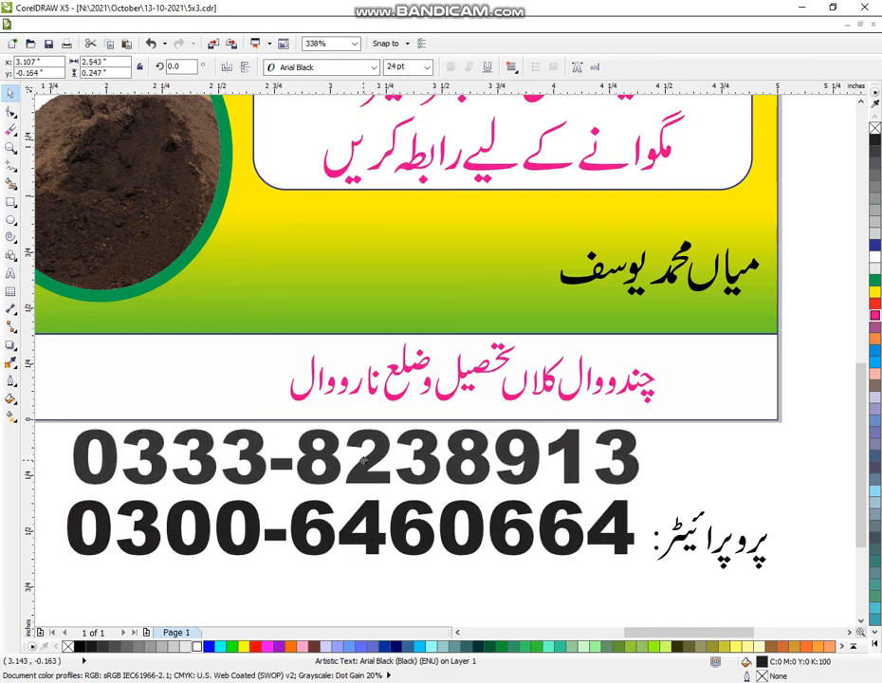
{"action": "left_click", "coordinate": [374, 543], "text": "shift"}
{"action": "key", "text": "c"}
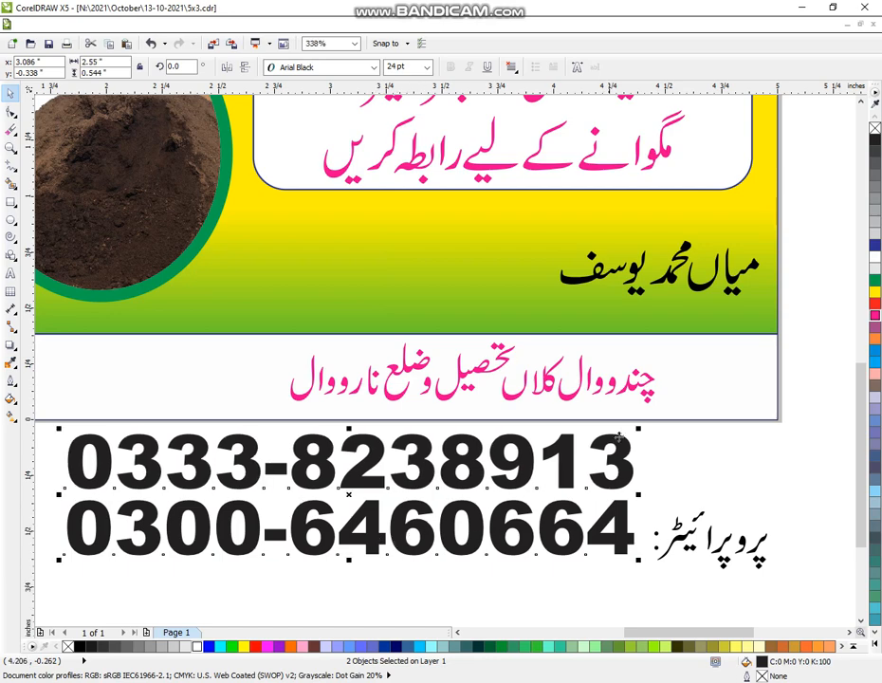
{"action": "left_click_drag", "start_coordinate": [638, 427], "coordinate": [502, 459]}
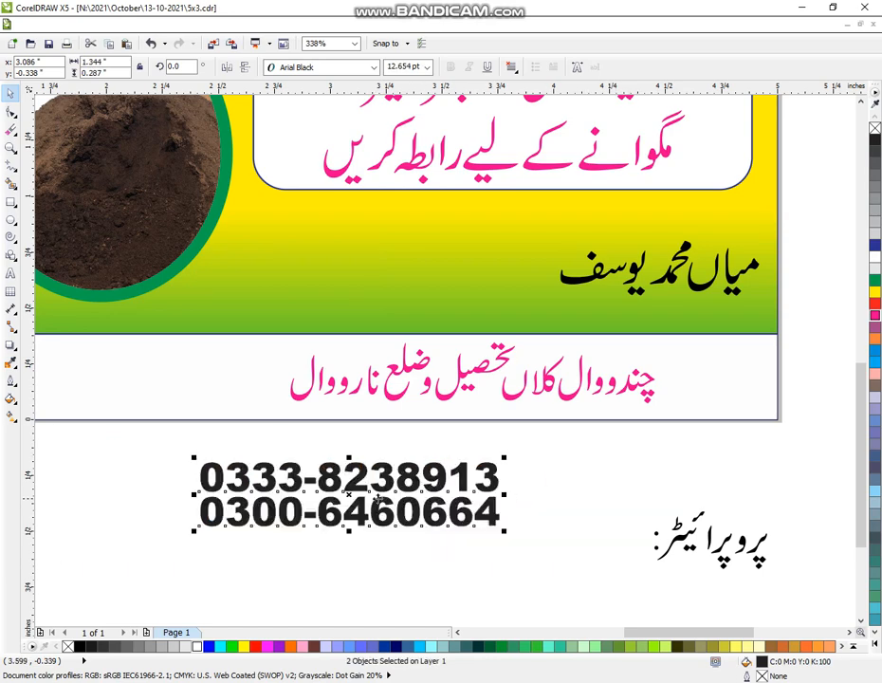
Step: Arrange the phone numbers beside the proprietor's name and the reduced proprietor label above it, and weld all these texts into one curve
{"action": "left_click_drag", "start_coordinate": [348, 496], "coordinate": [393, 274]}
{"action": "left_click_drag", "start_coordinate": [789, 481], "coordinate": [618, 618]}
{"action": "left_click_drag", "start_coordinate": [651, 573], "coordinate": [685, 556]}
{"action": "left_click_drag", "start_coordinate": [728, 529], "coordinate": [721, 221]}
{"action": "left_click_drag", "start_coordinate": [812, 169], "coordinate": [206, 325]}
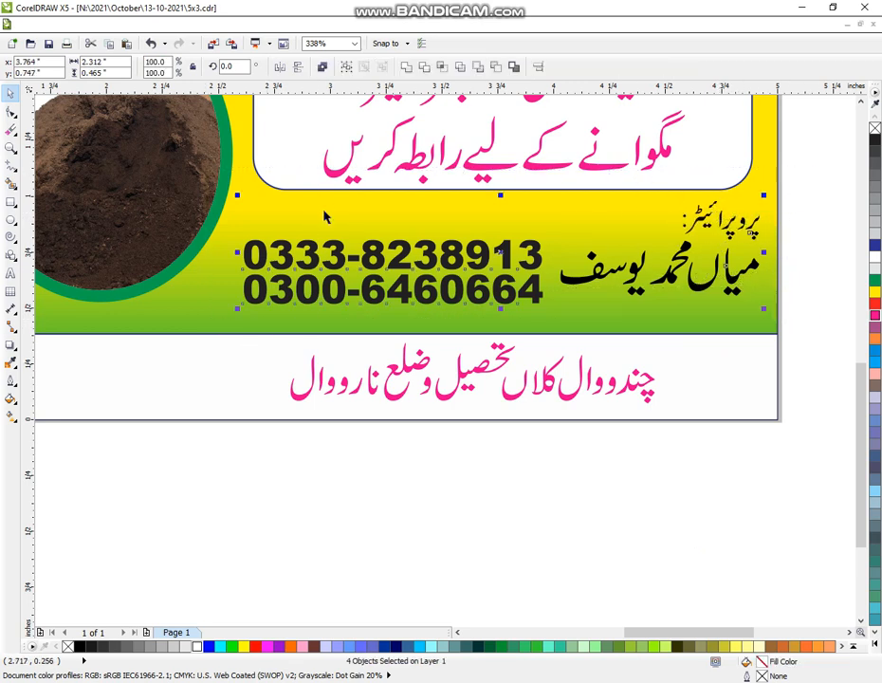
{"action": "left_click", "coordinate": [402, 65]}
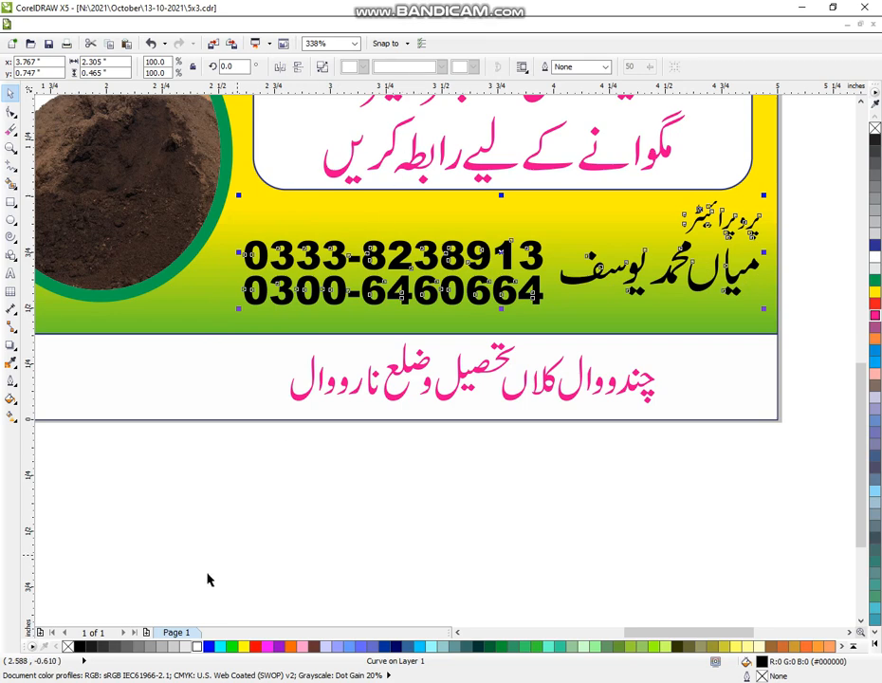
Step: Give the welded contact text a blue fill and a 4 pt white outline with rounded corners, placed behind the fill and scaling with the image
{"action": "left_click", "coordinate": [12, 381]}
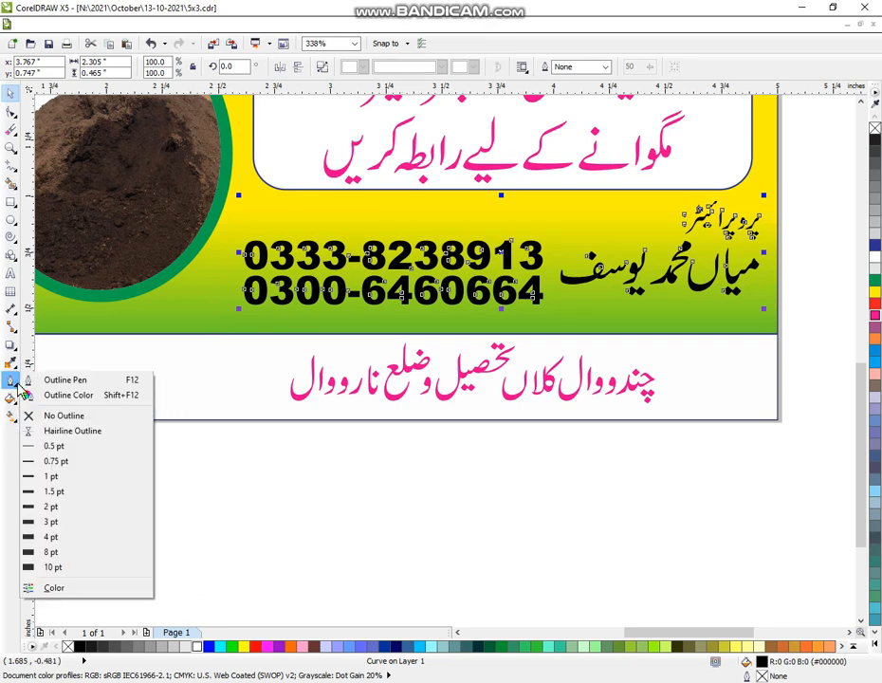
{"action": "left_click", "coordinate": [34, 380]}
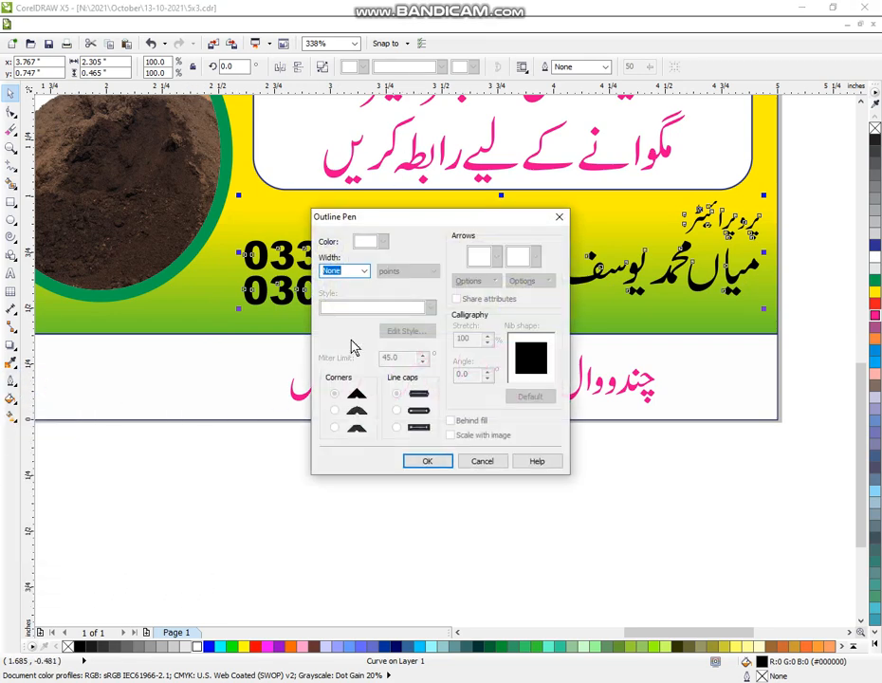
{"action": "left_click", "coordinate": [367, 274]}
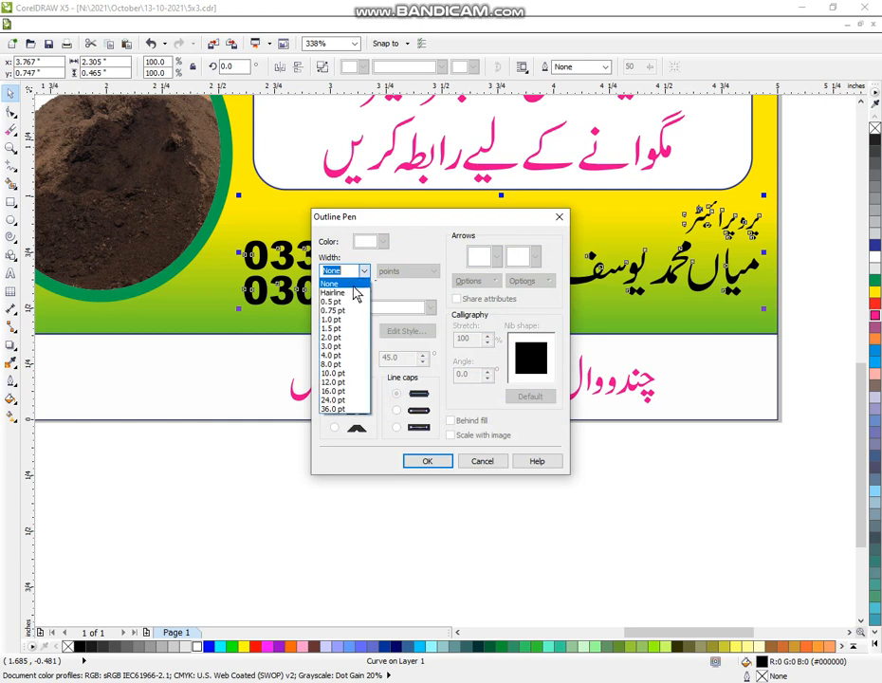
{"action": "left_click", "coordinate": [332, 356]}
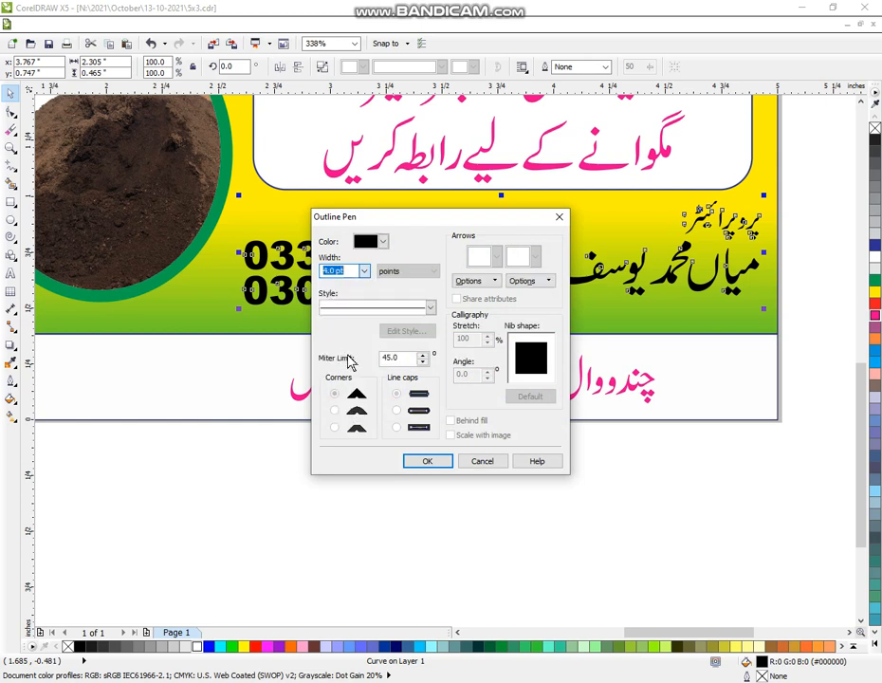
{"action": "left_click", "coordinate": [334, 411]}
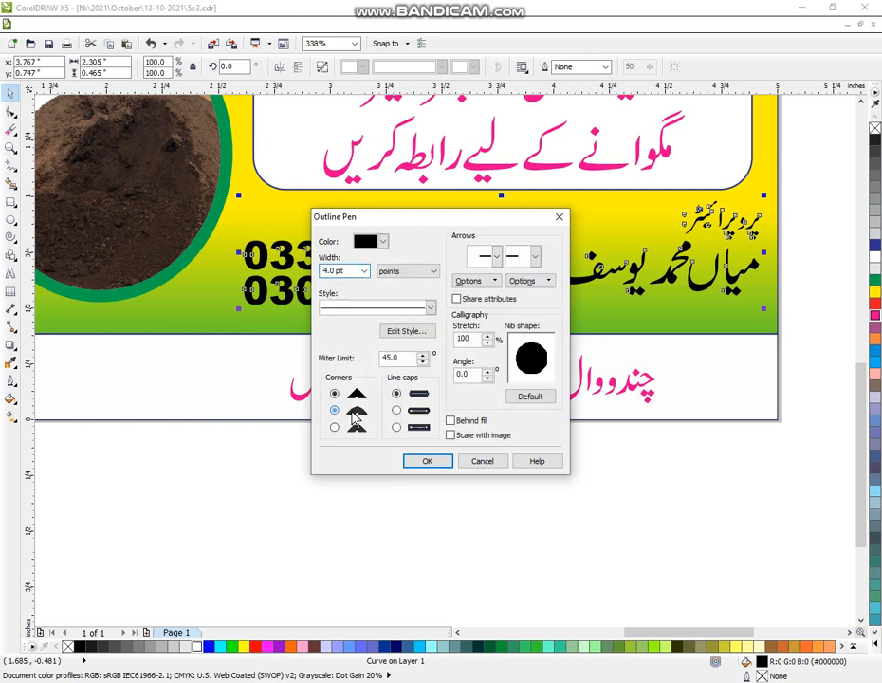
{"action": "left_click", "coordinate": [451, 435]}
{"action": "left_click", "coordinate": [441, 462]}
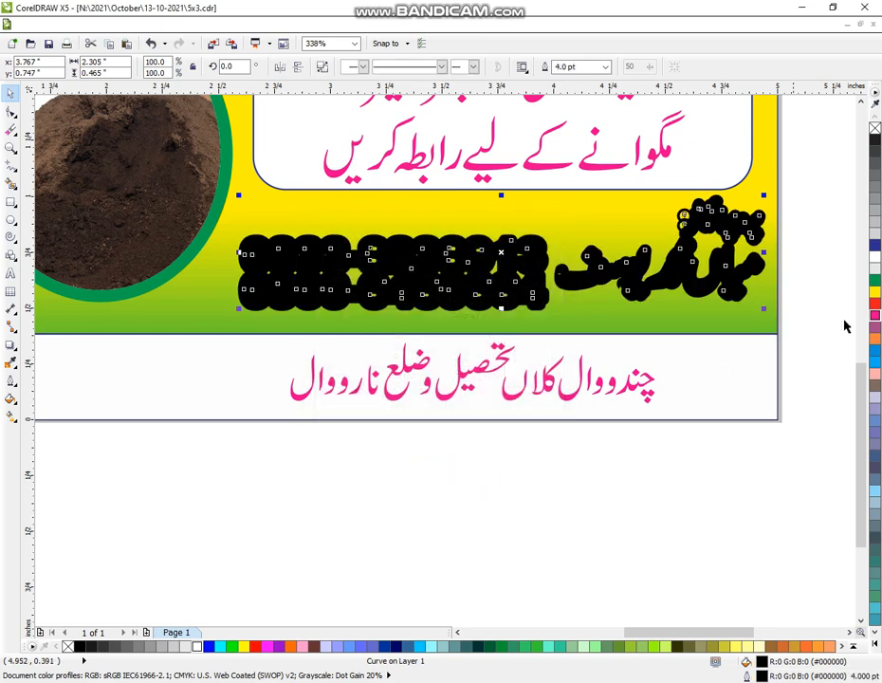
{"action": "right_click", "coordinate": [876, 254]}
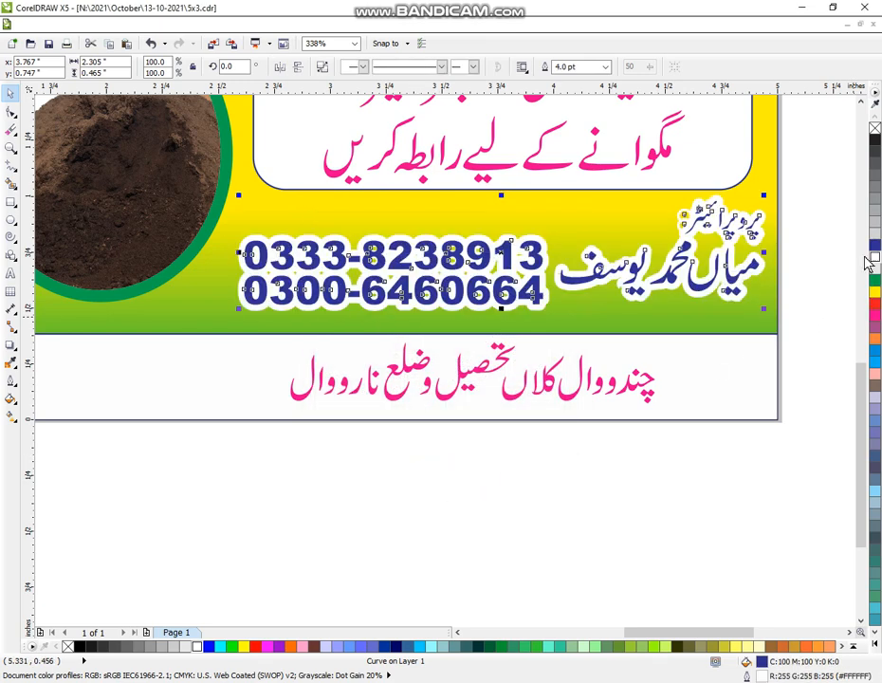
{"action": "left_click", "coordinate": [664, 536]}
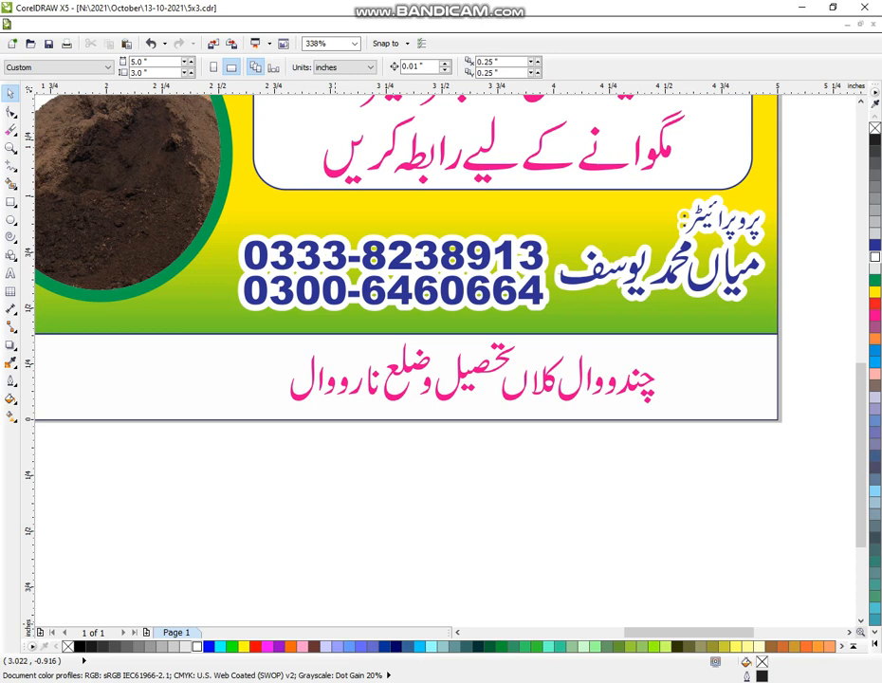
{"action": "mouse_move", "coordinate": [368, 681]}
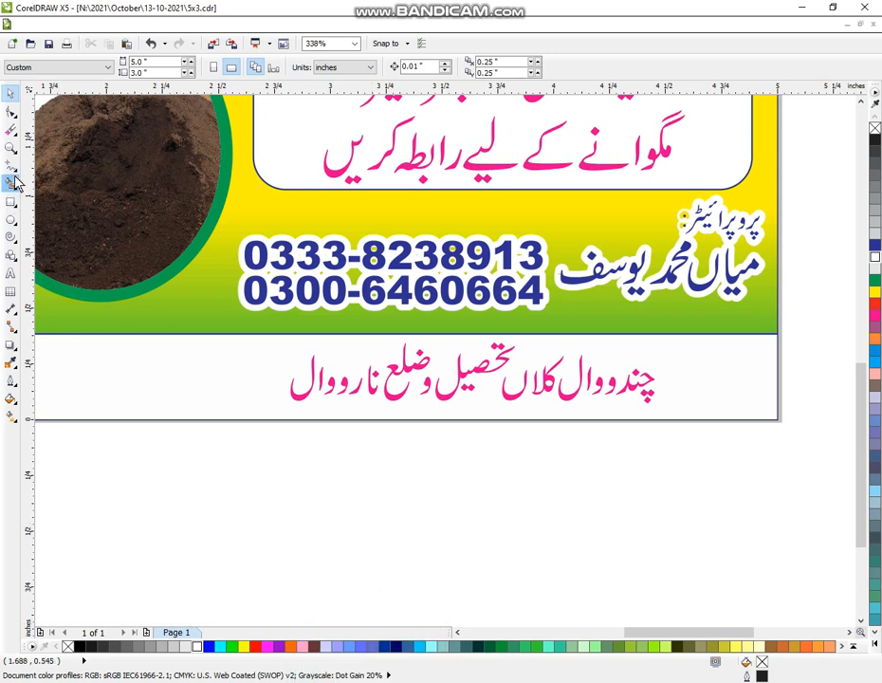
{"action": "left_click", "coordinate": [10, 148]}
{"action": "scroll", "coordinate": [364, 278], "scroll_direction": "down", "scroll_amount": 2}
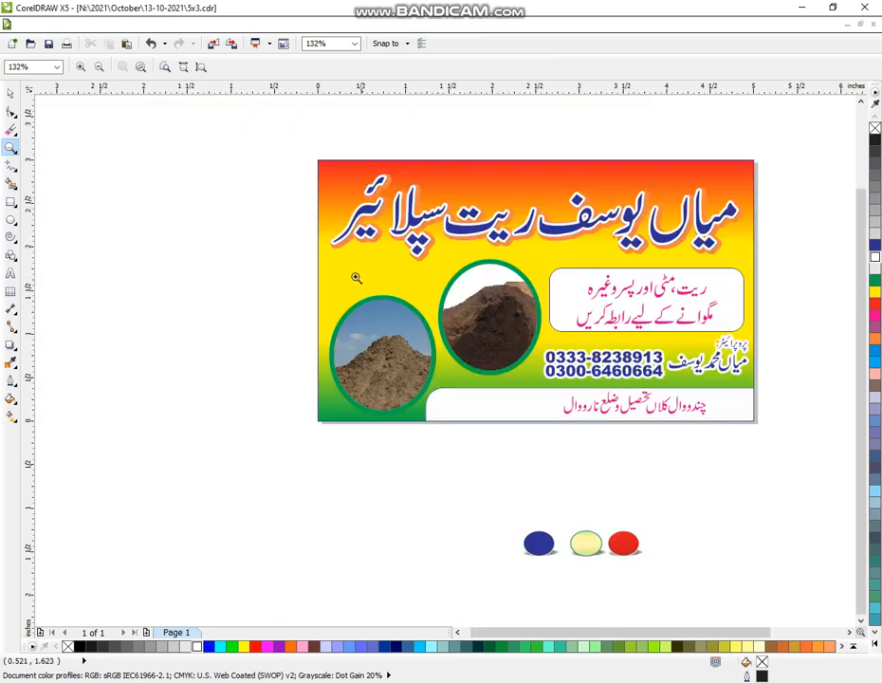
{"action": "left_click_drag", "start_coordinate": [304, 134], "coordinate": [781, 439]}
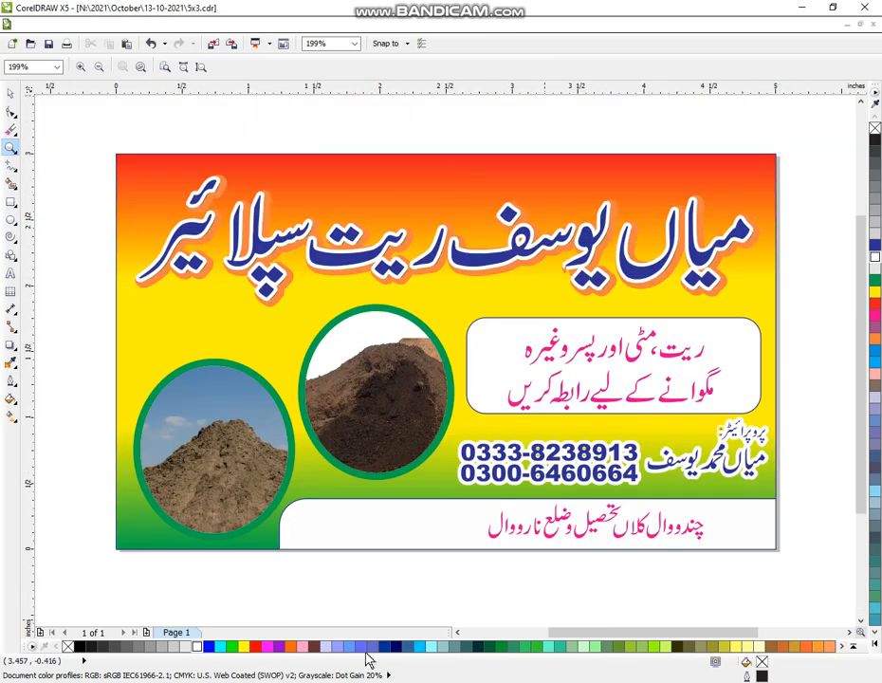